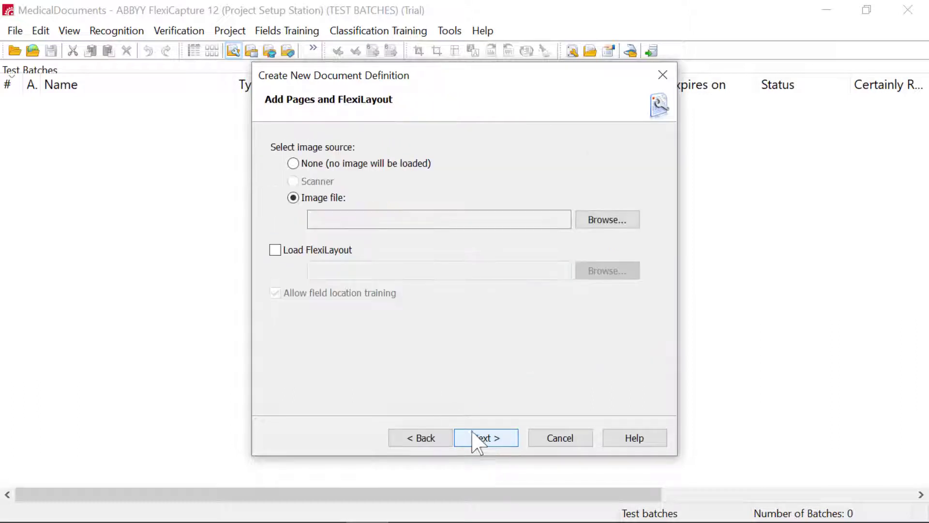
Finish creating the document definition with no image loaded, naming it MedicalAbstracts
left_click(293, 164)
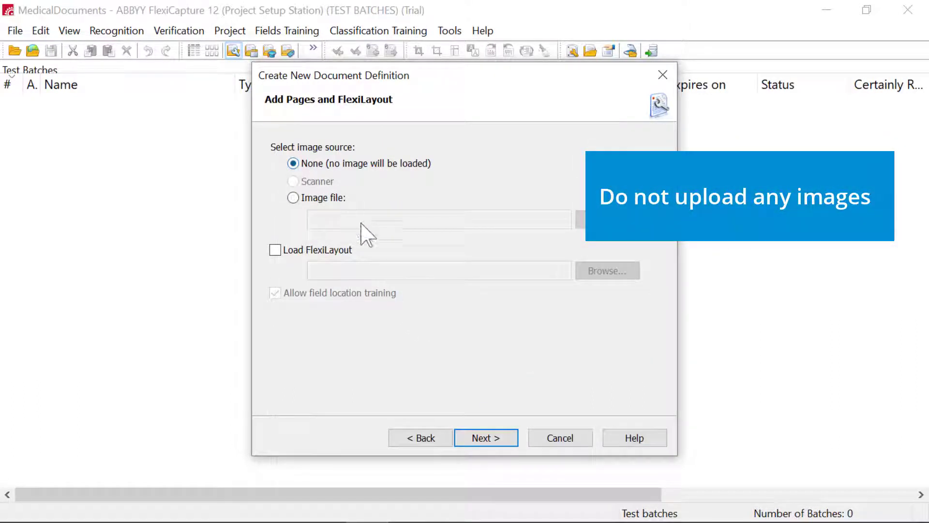
left_click(483, 438)
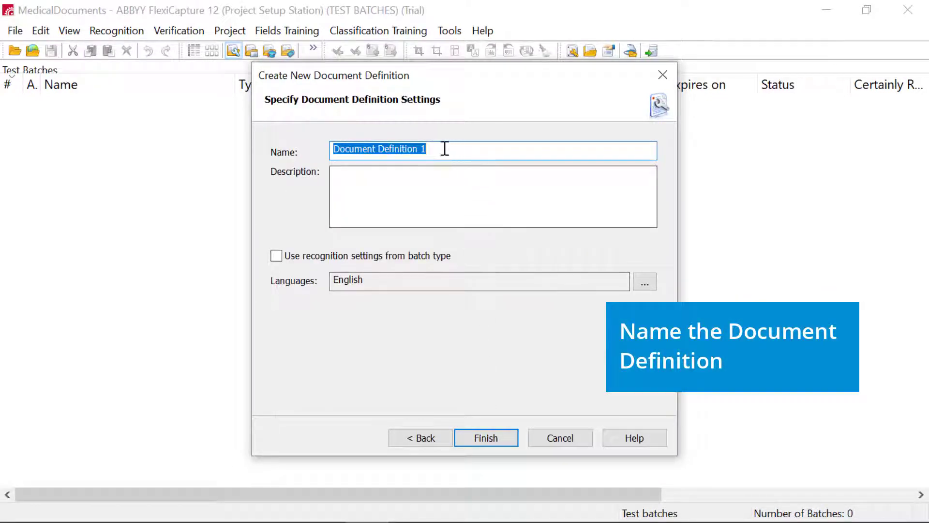
key("BackSpace")
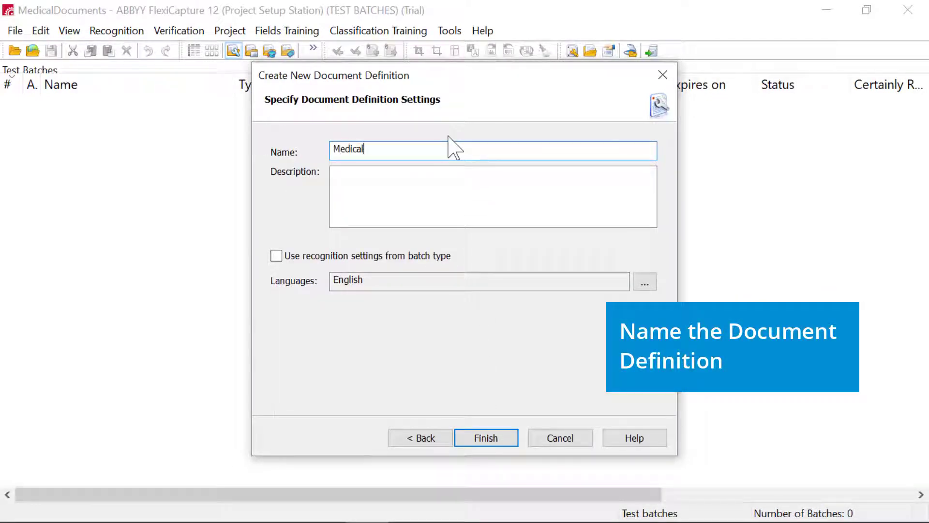
type("MedicalAbstracts")
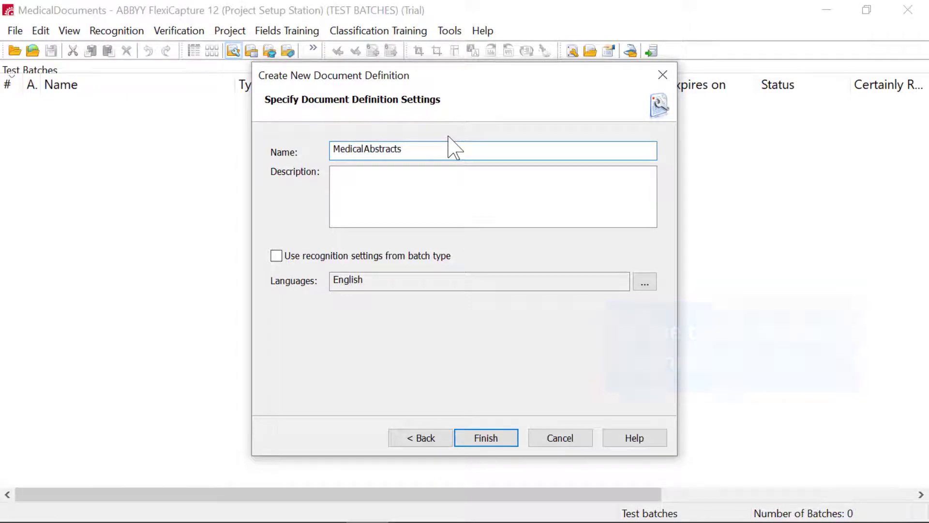
left_click(486, 438)
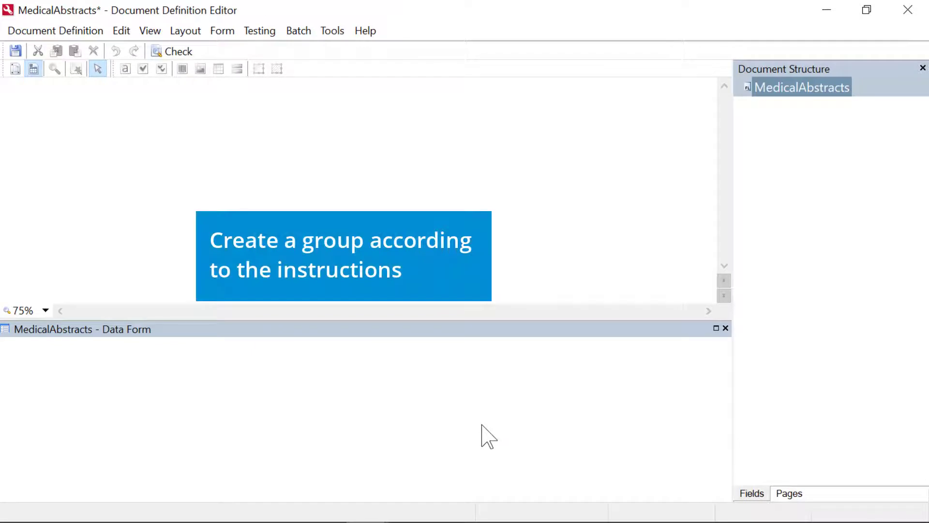
Create a group field named Author in the MedicalAbstracts section and allow it to be repeated
right_click(794, 92)
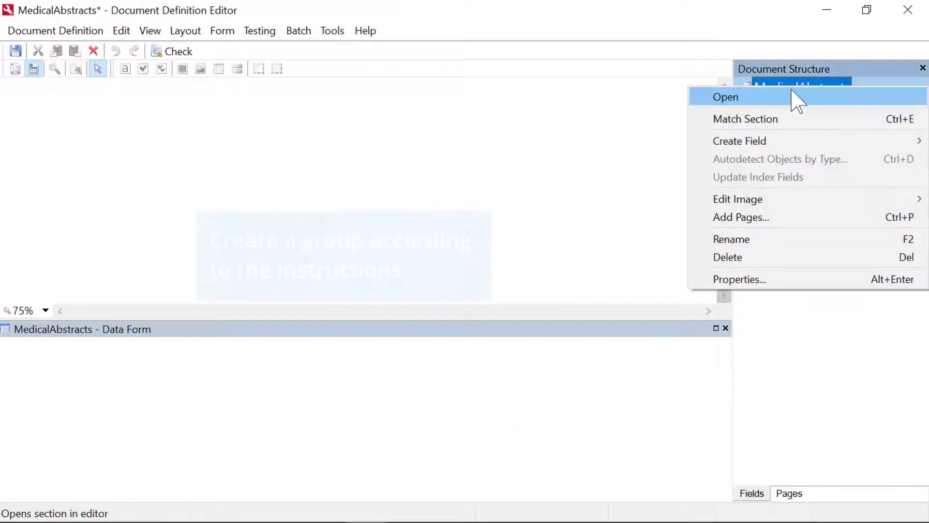
mouse_move(786, 141)
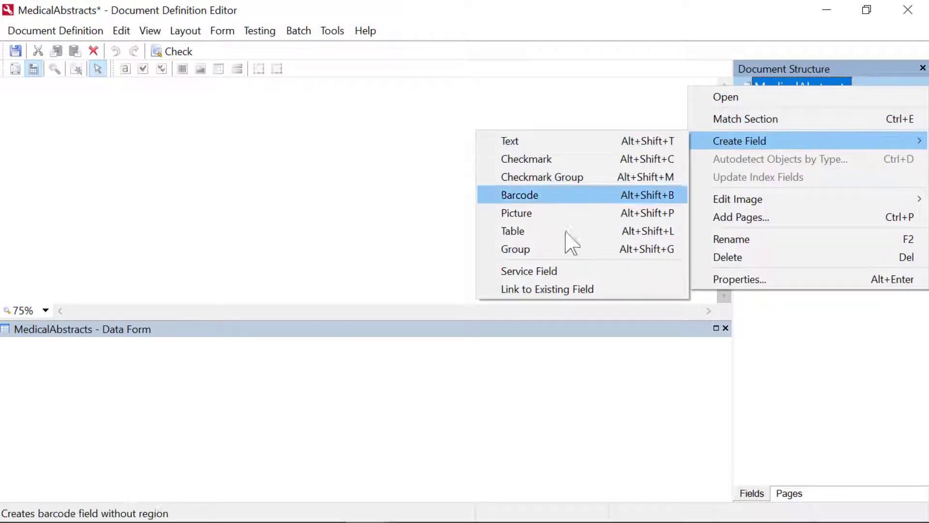
left_click(563, 250)
type("Author")
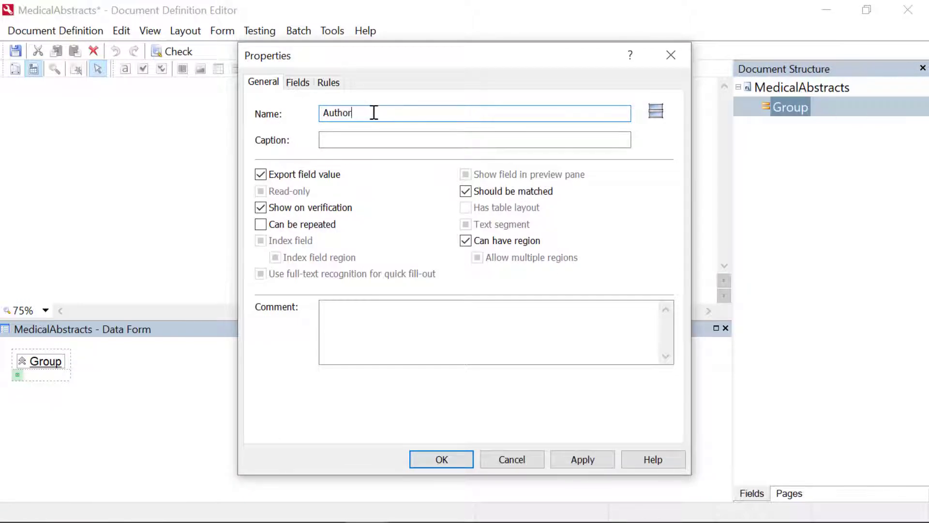
left_click(583, 459)
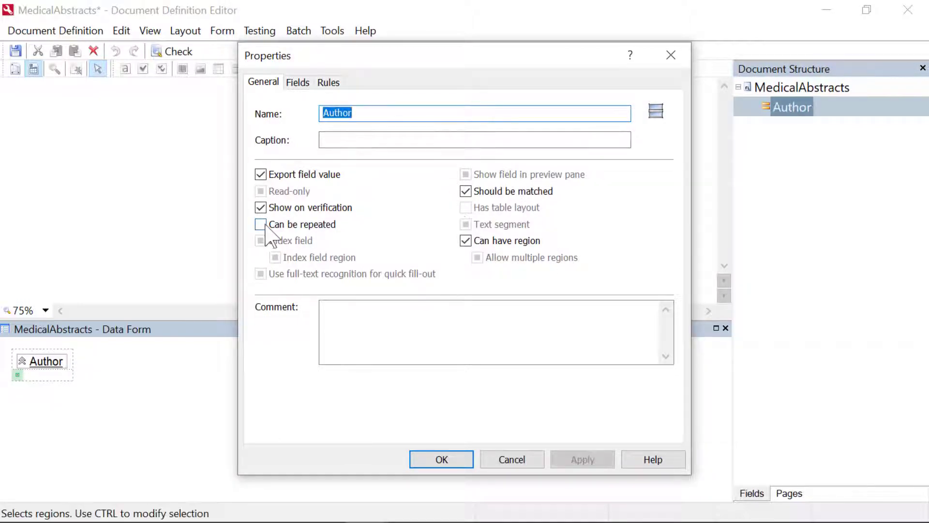
left_click(266, 224)
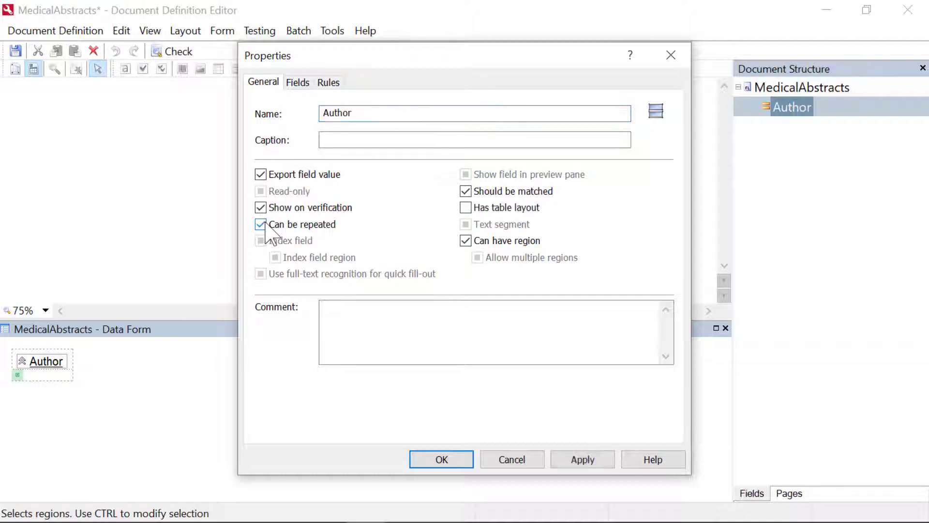
left_click(577, 462)
left_click(443, 461)
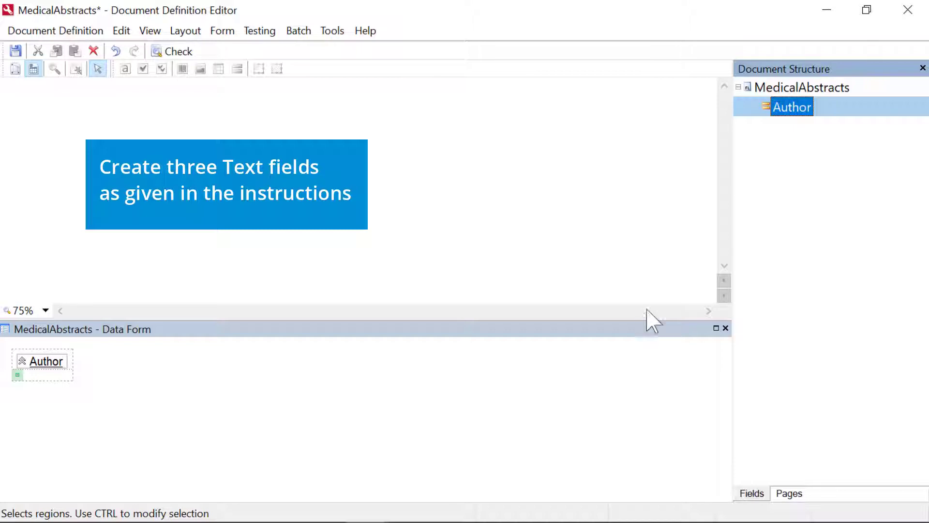
Add a text field named Segment to the Author group, allowing it a region and marking it as a text segment
right_click(783, 103)
mouse_move(793, 114)
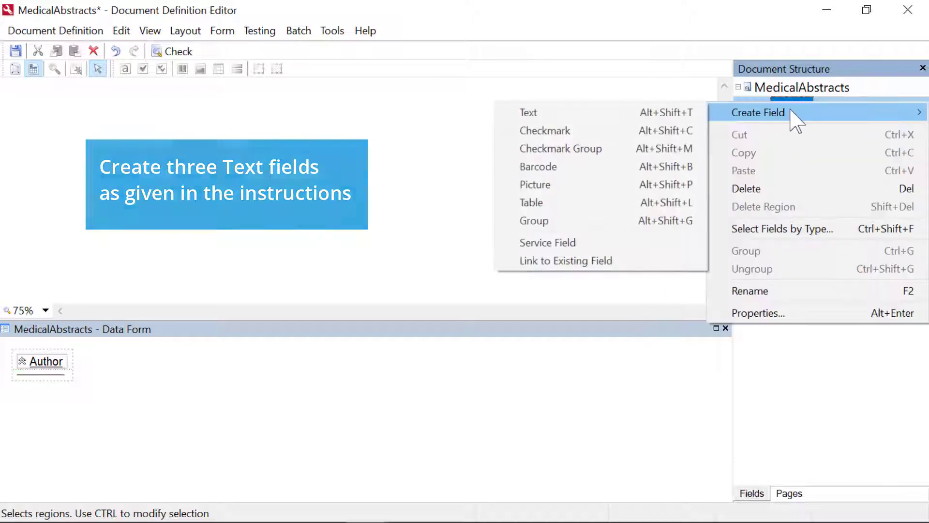
left_click(587, 112)
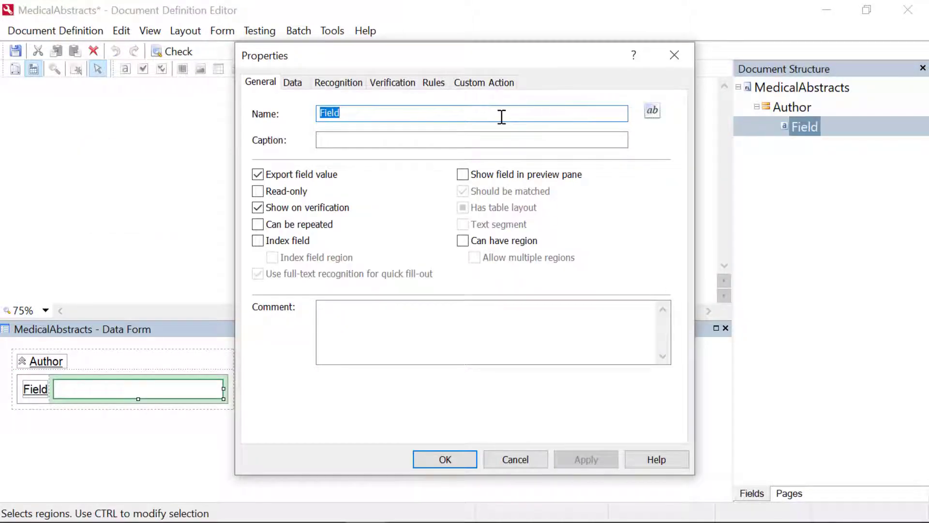
type("Segment")
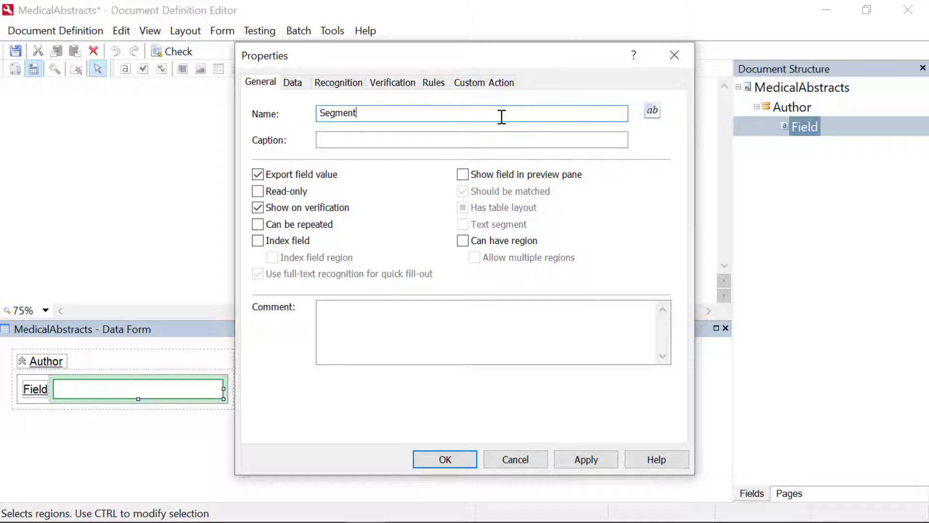
left_click(463, 240)
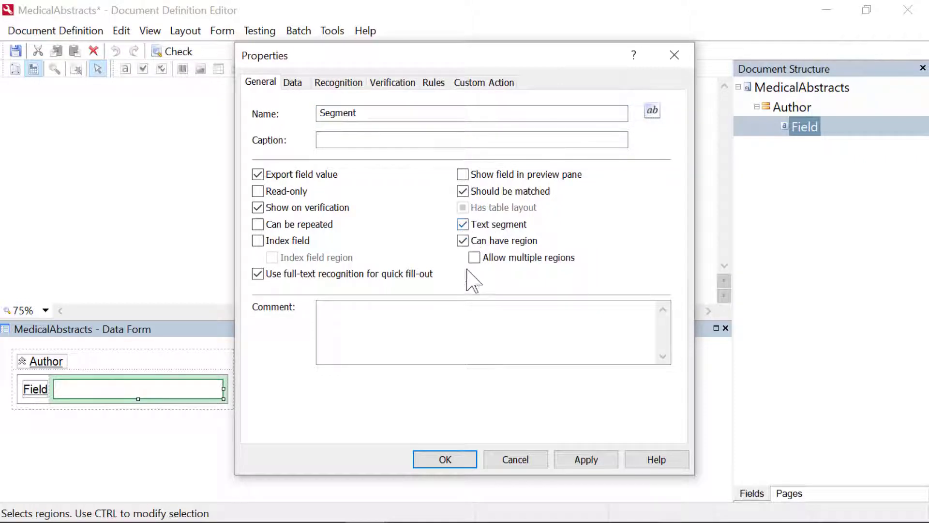
left_click(561, 462)
left_click(464, 459)
Add a text field named Name to the Author group that can be repeated and can have a region
right_click(789, 107)
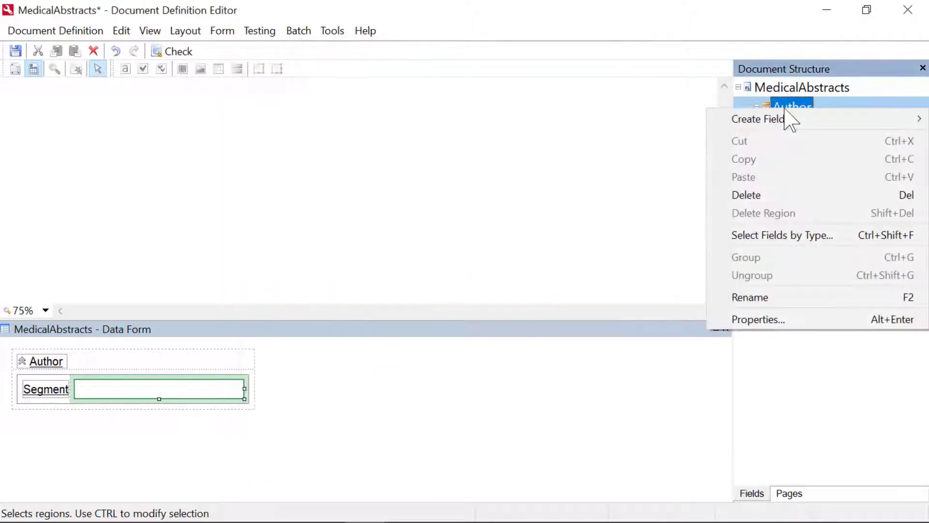
mouse_move(789, 118)
left_click(633, 119)
type("Name")
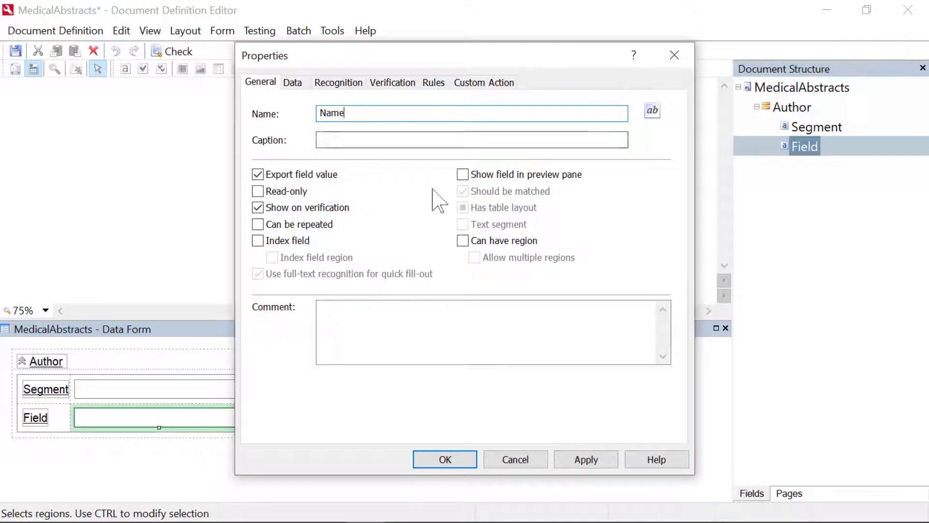
left_click(258, 224)
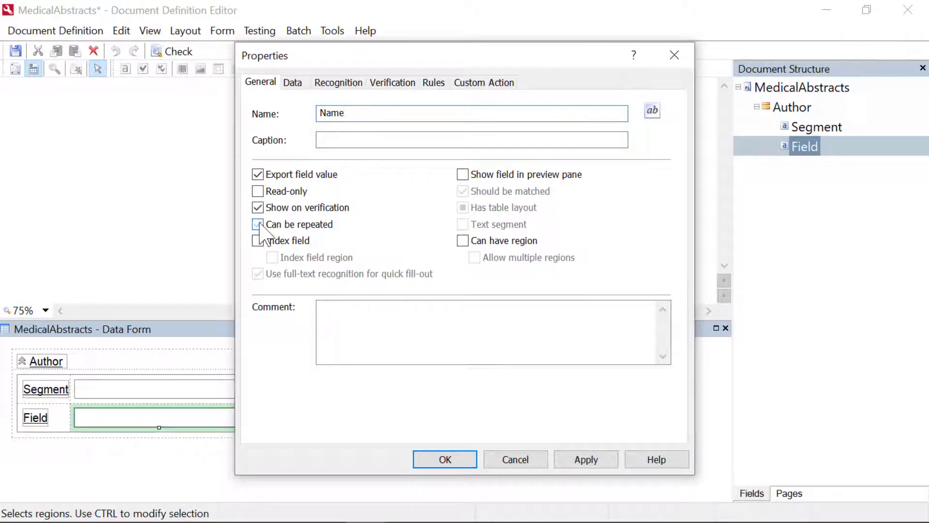
left_click(461, 240)
left_click(595, 462)
left_click(455, 460)
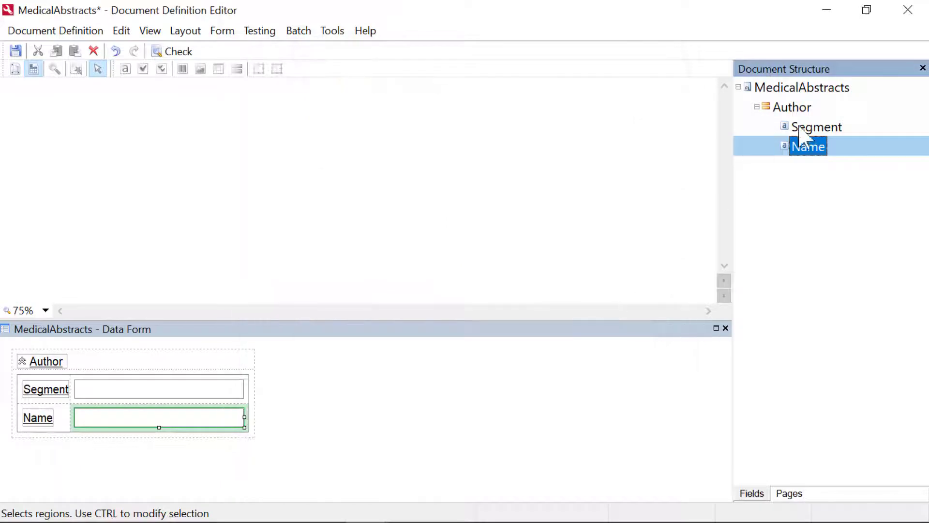
Add a text field named Country to the Author group that can be repeated and can have a region
right_click(794, 107)
mouse_move(789, 117)
left_click(597, 116)
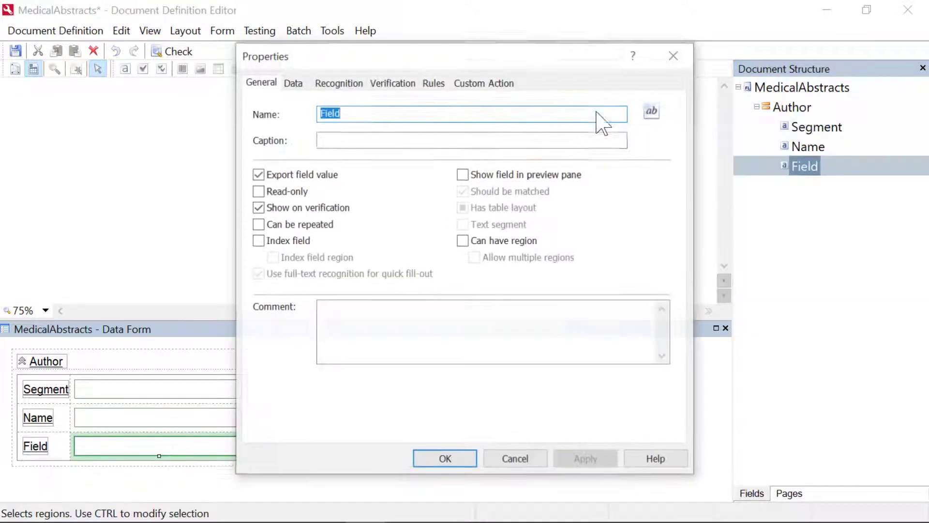
type("Country")
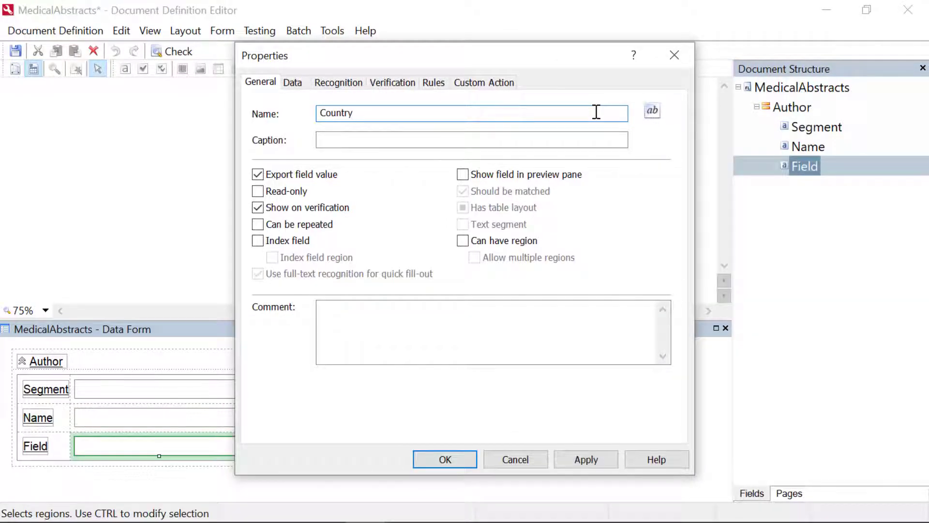
left_click(261, 226)
left_click(463, 240)
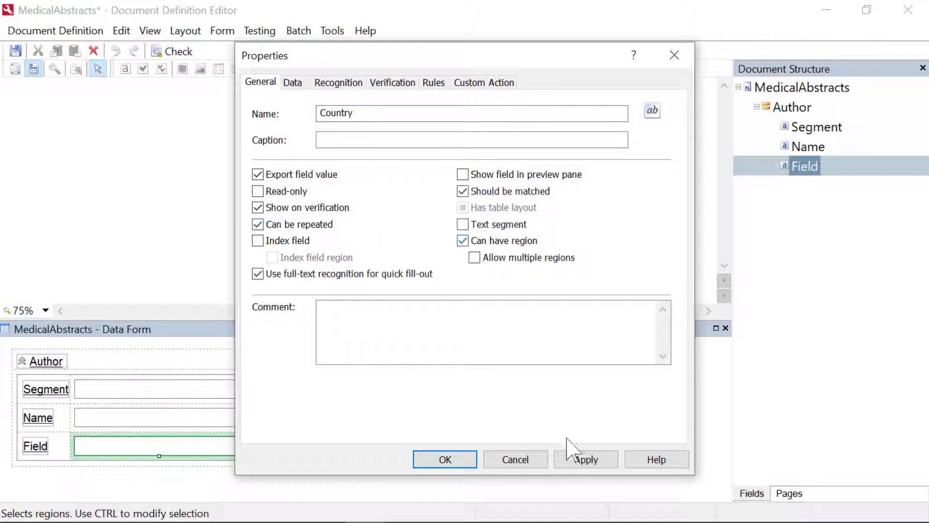
left_click(579, 459)
left_click(447, 461)
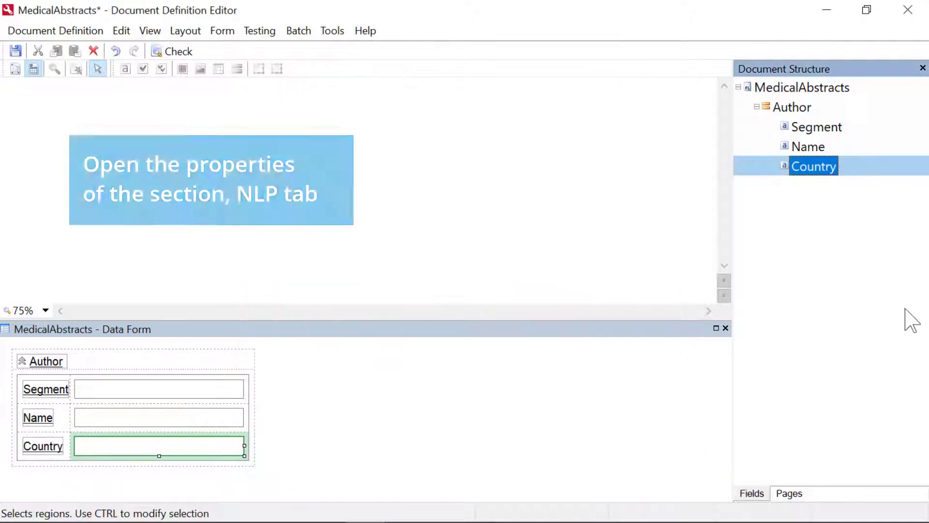
Define a new NLP model for the MedicalAbstracts section named AuthorInfo, with model type Segmentation and language English
right_click(792, 91)
left_click(771, 283)
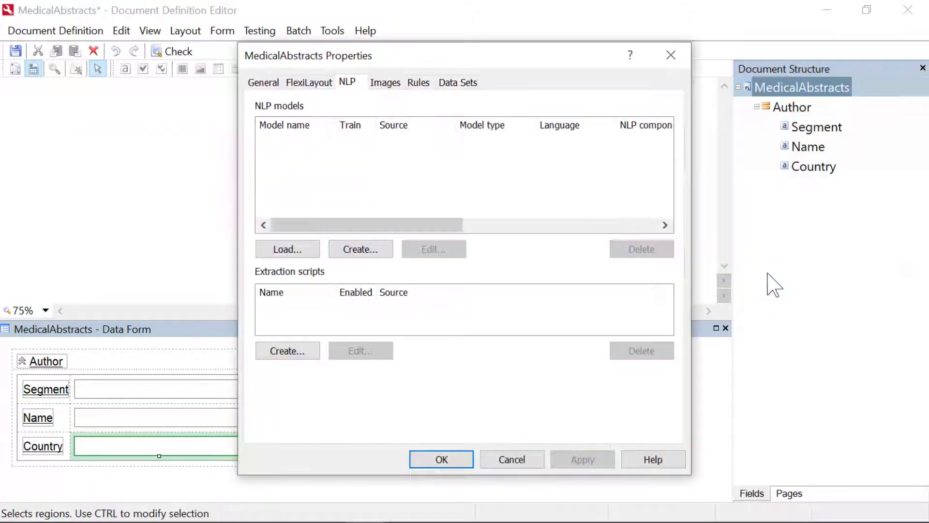
left_click(359, 251)
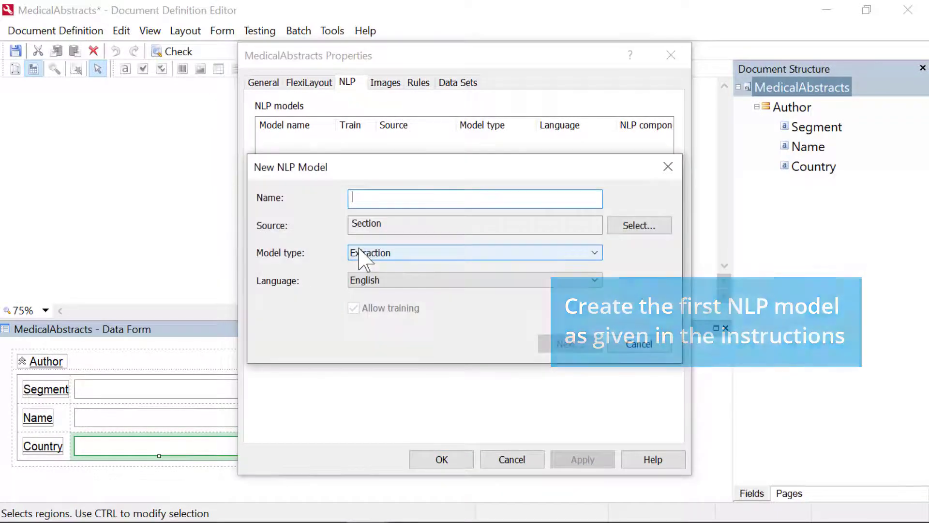
type("AuthorInfo")
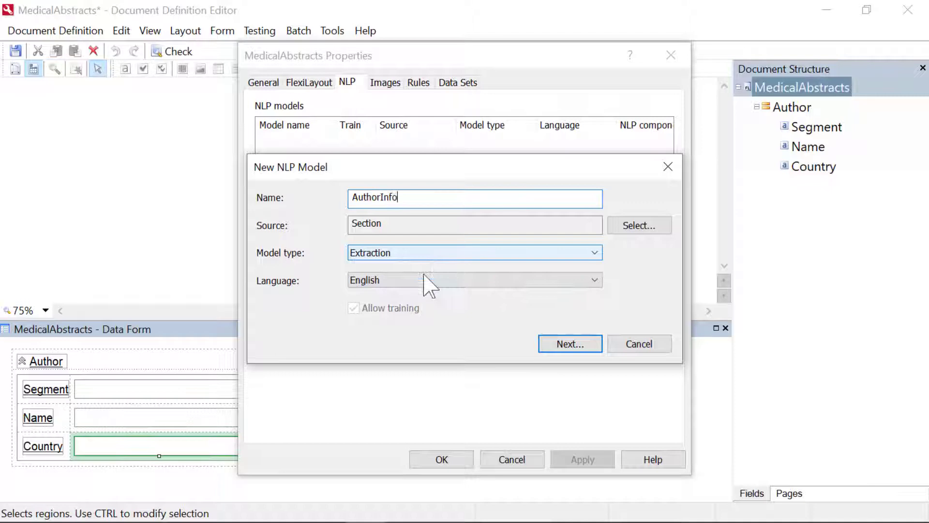
left_click(448, 253)
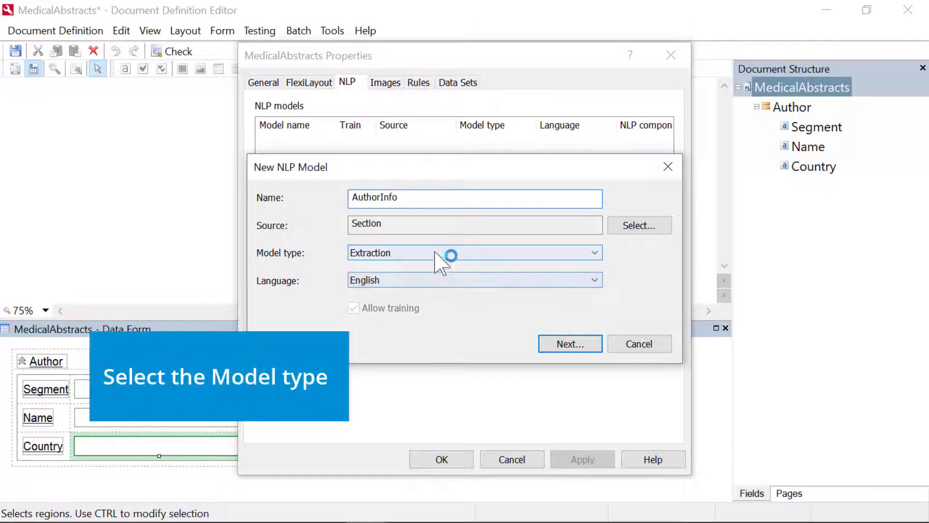
left_click(423, 277)
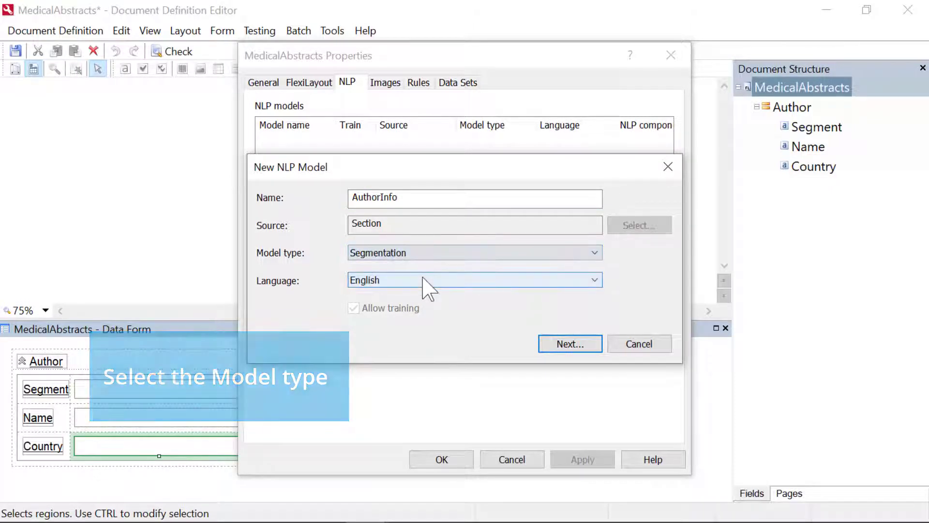
left_click(571, 347)
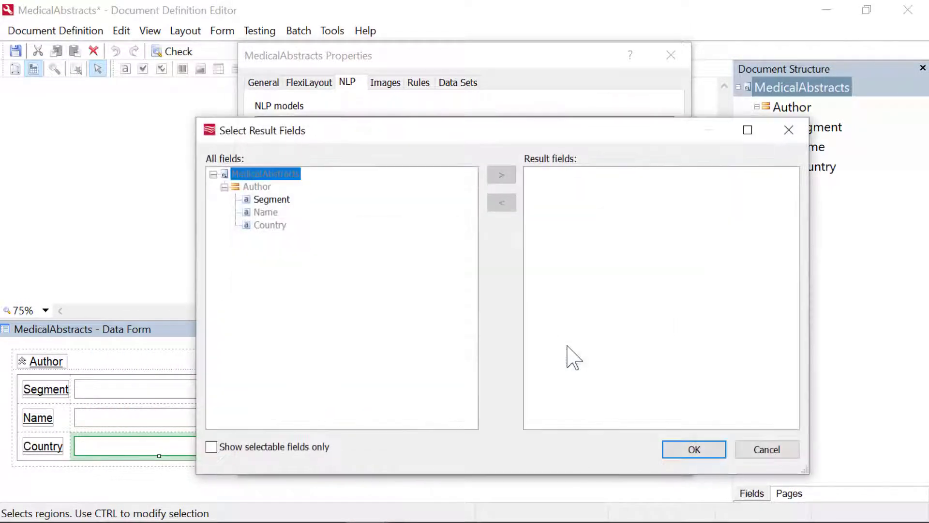
Assign the Author group's Segment field as the result field of the AuthorInfo model
left_click(273, 200)
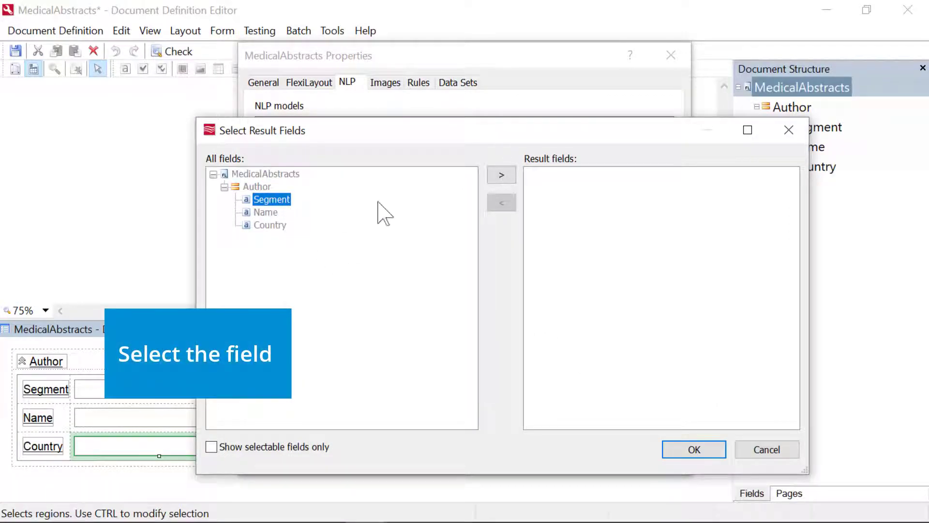
left_click(501, 175)
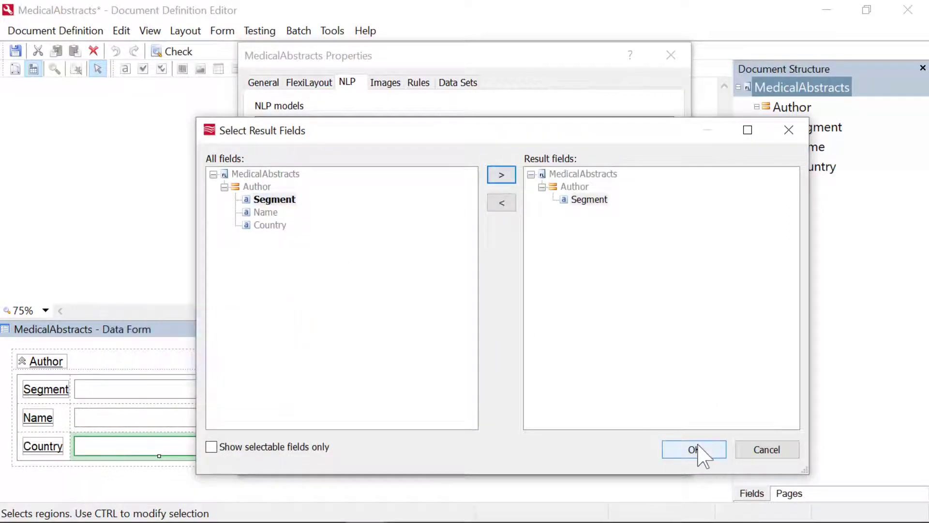
left_click(694, 449)
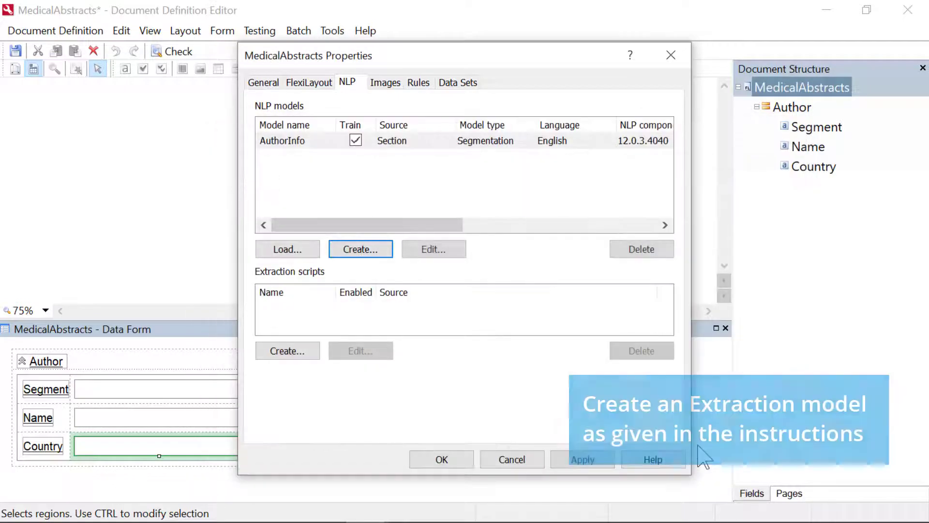
Define a new English NLP model named AuthorDetails with model type Extraction and the Author group's Segment field as its source
left_click(374, 251)
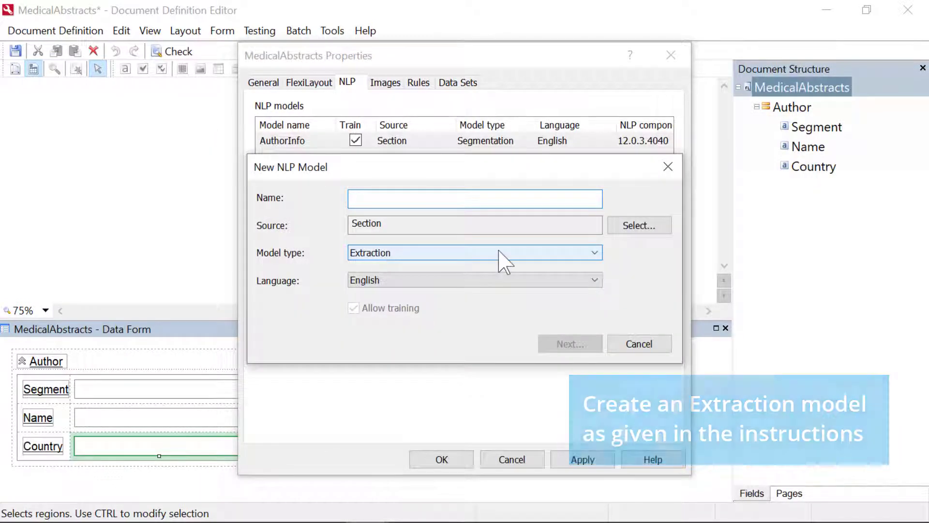
type("AuthorDetails")
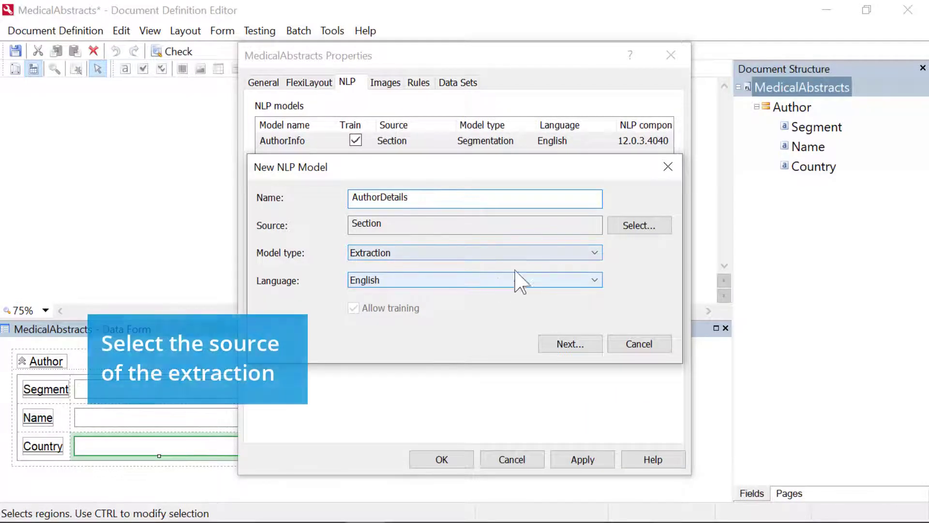
left_click(638, 226)
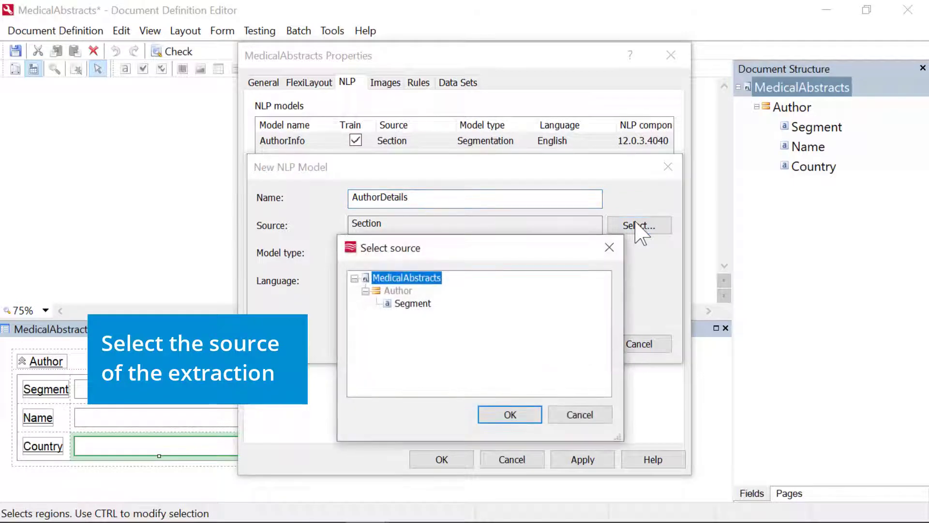
left_click(425, 305)
left_click(509, 414)
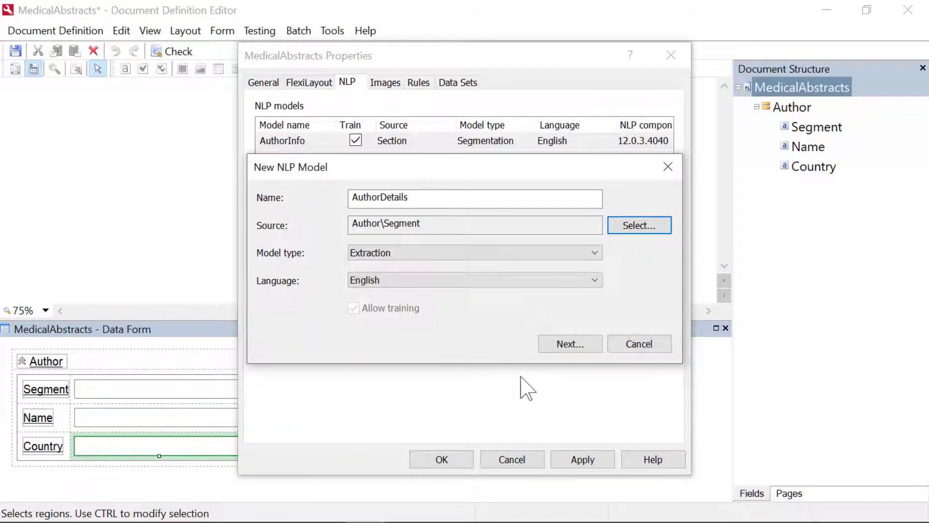
Assign the Author group's Name and Country fields as the result fields of the AuthorDetails model
left_click(576, 345)
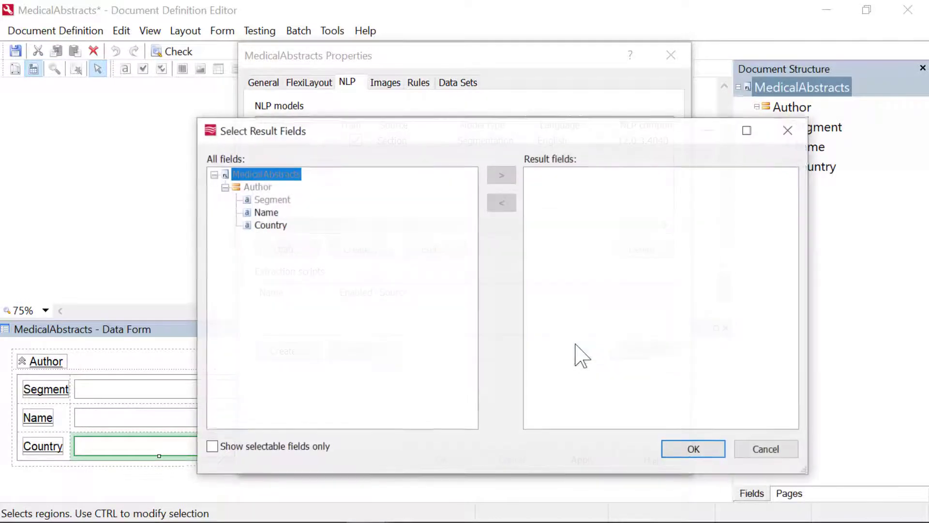
left_click(269, 215)
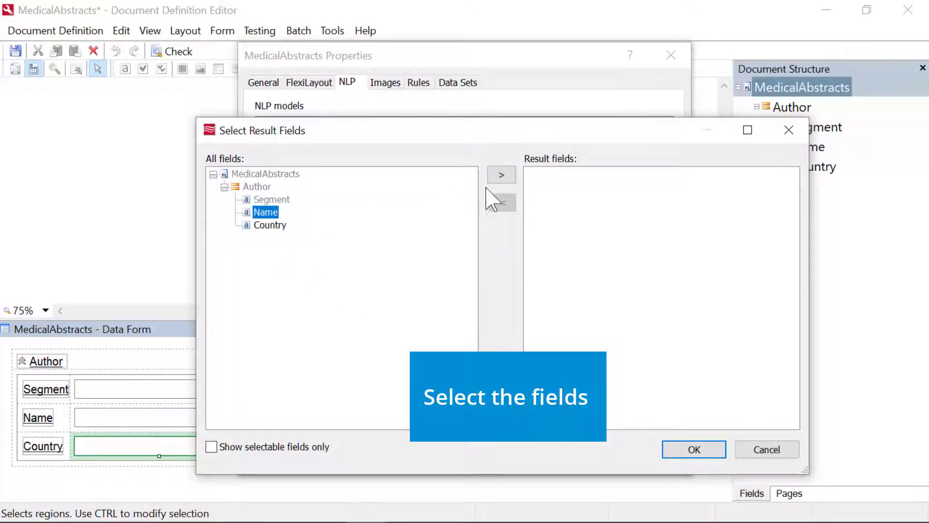
left_click(501, 176)
left_click(270, 225)
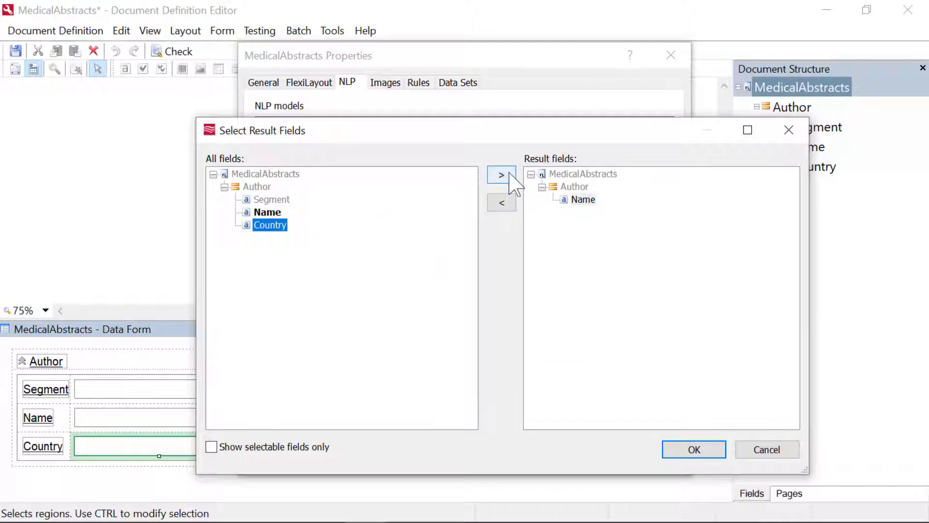
left_click(509, 175)
left_click(693, 450)
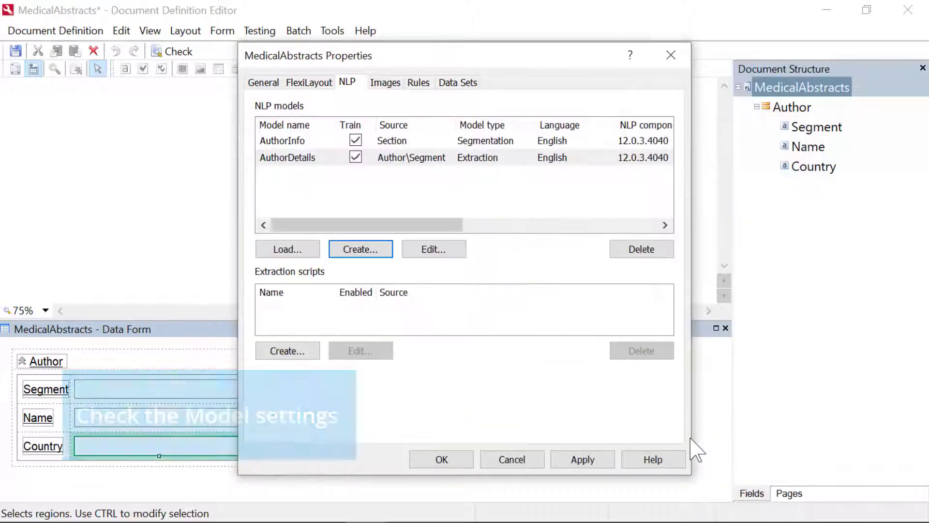
Check the AuthorDetails model settings and apply the MedicalAbstracts section properties
double_click(393, 157)
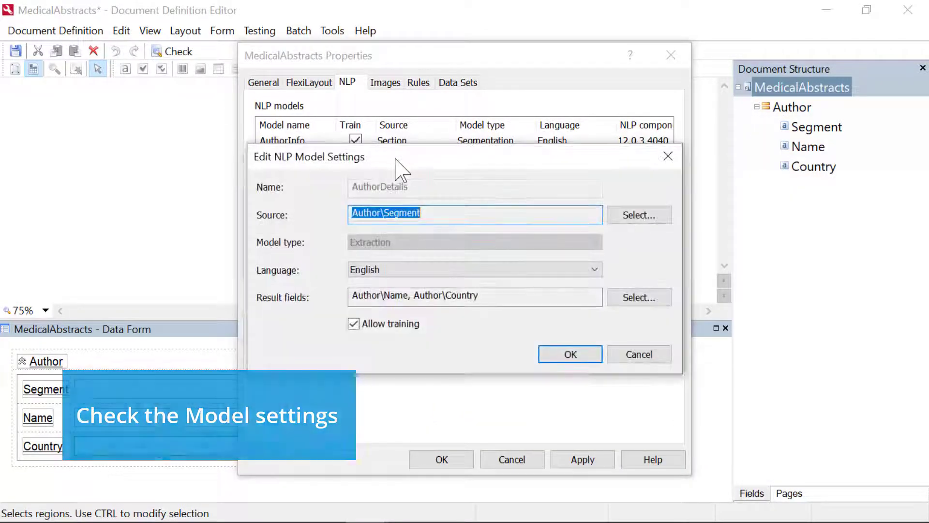
left_click(567, 355)
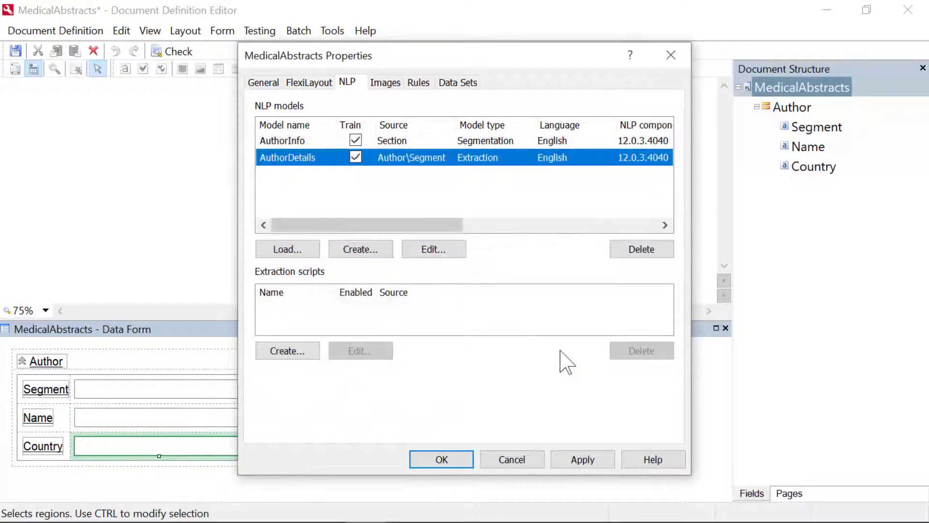
left_click(578, 462)
left_click(455, 464)
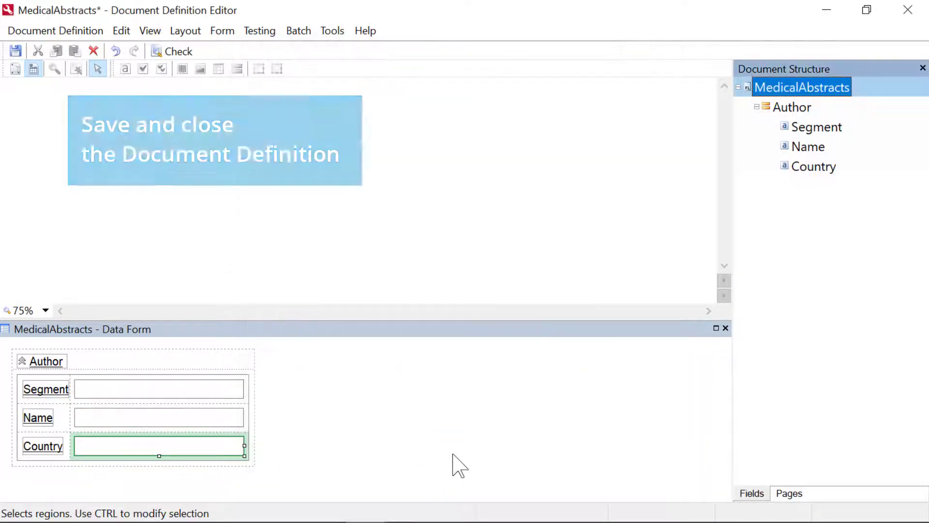
Save and close the MedicalAbstracts document definition, and publish it
left_click(907, 10)
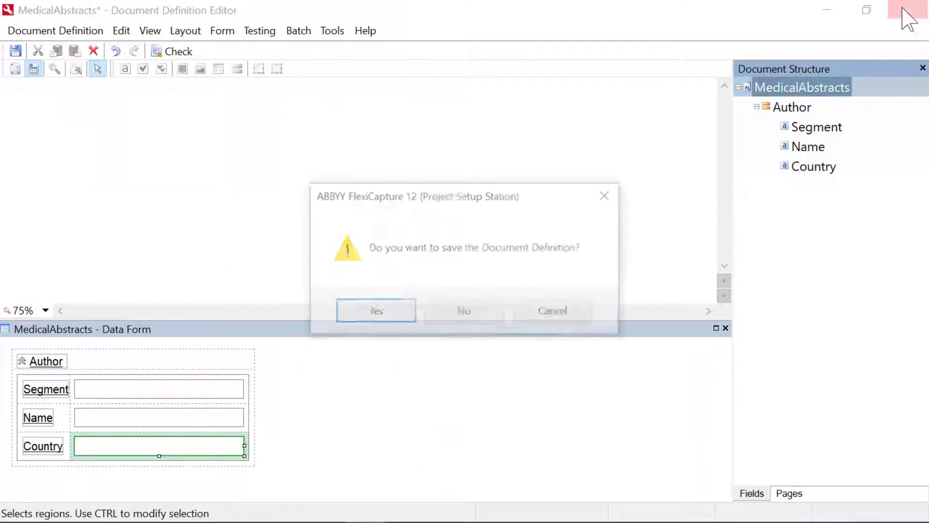
left_click(382, 317)
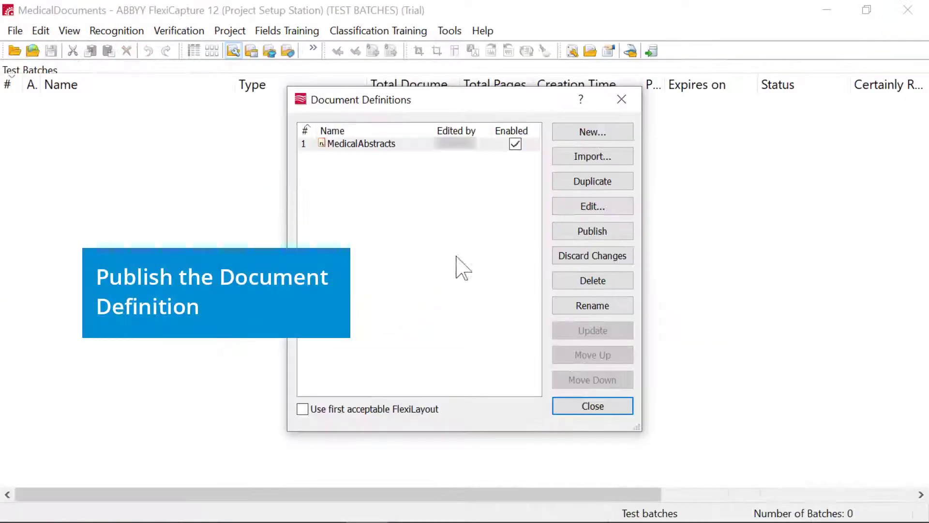
left_click(588, 232)
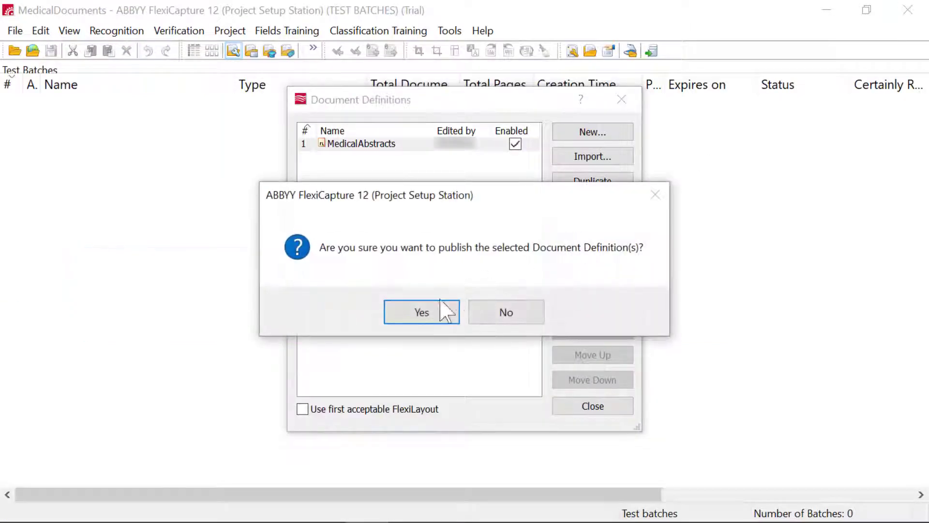
left_click(422, 313)
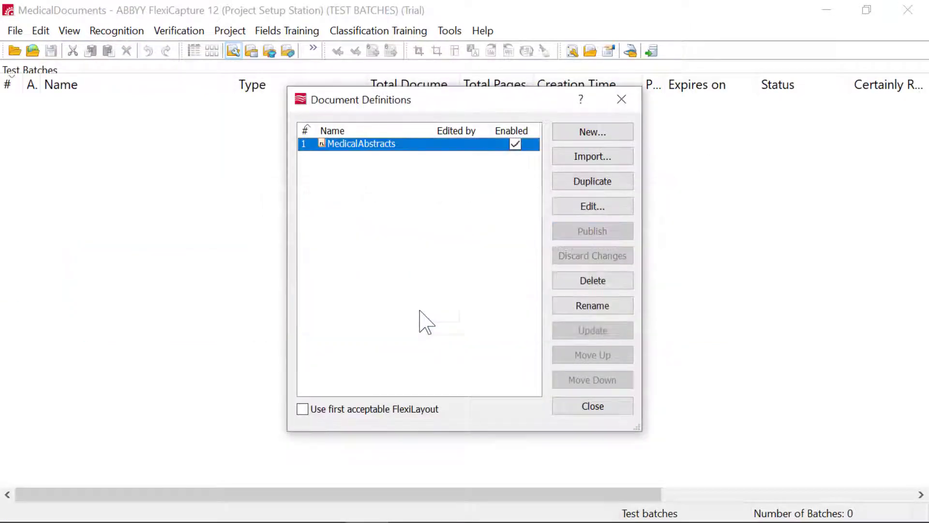
left_click(621, 99)
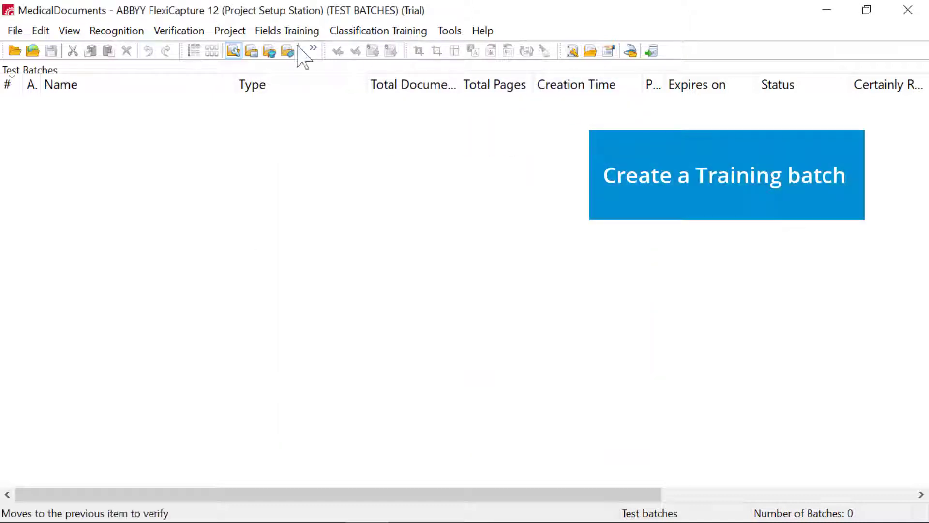
Create a field extraction training batch for the MedicalAbstracts section with the Default variant and make it an NLP batch
left_click(273, 30)
left_click(280, 47)
right_click(107, 118)
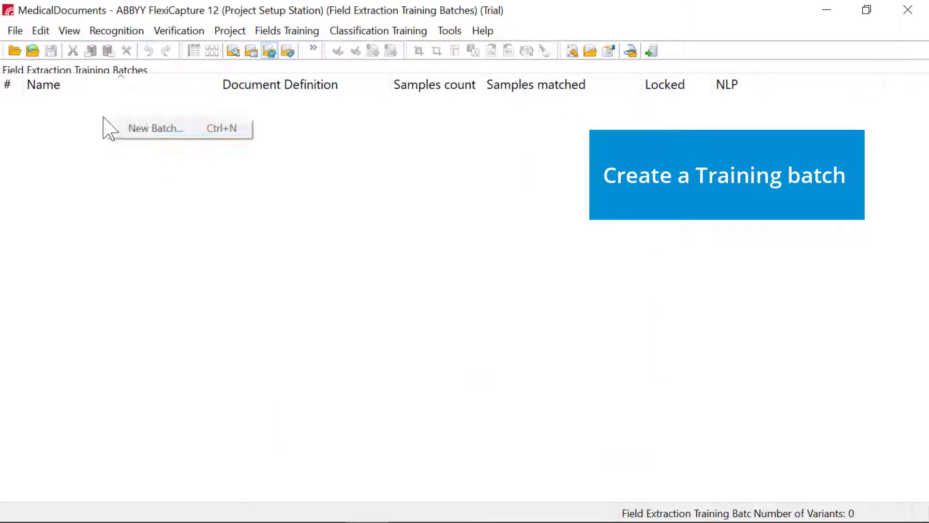
left_click(132, 127)
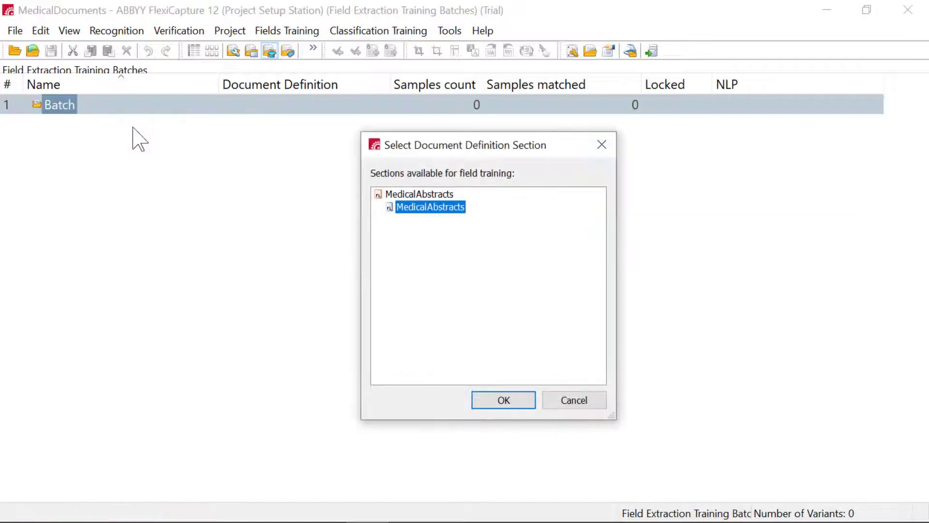
left_click(489, 402)
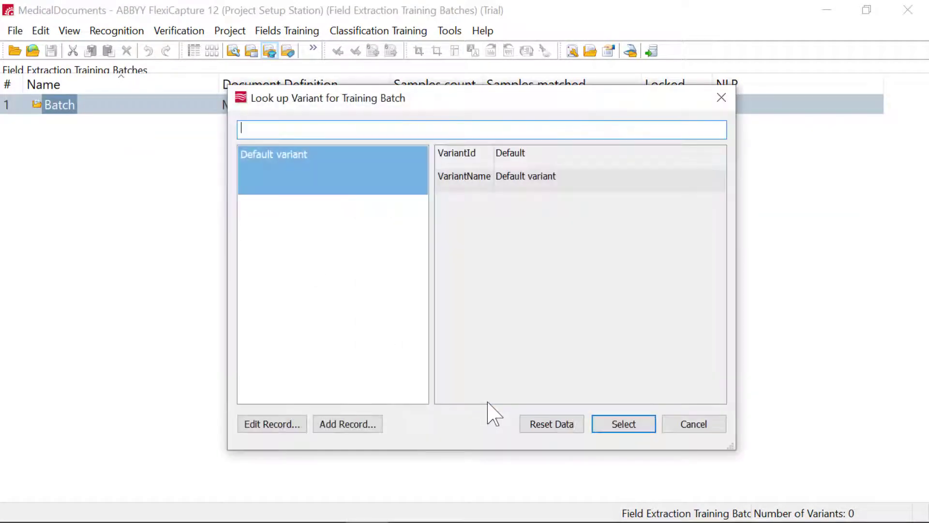
left_click(332, 170)
left_click(622, 426)
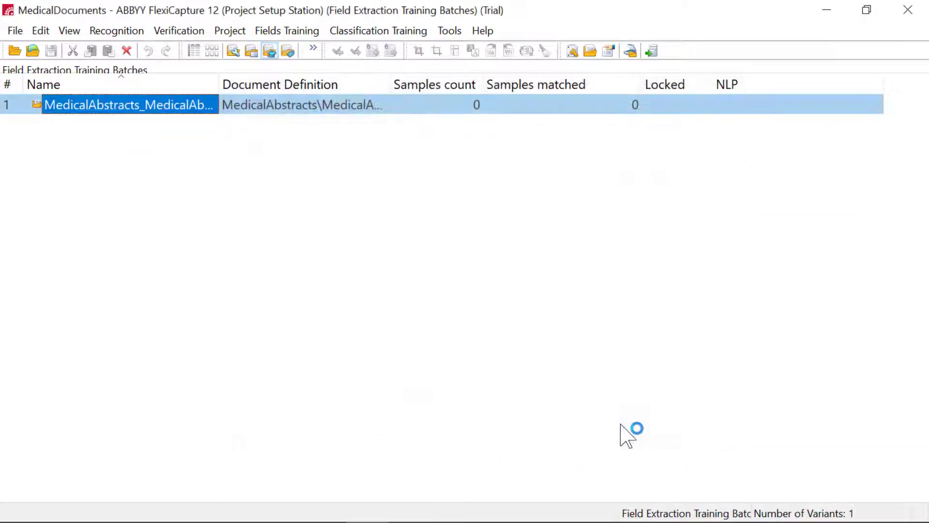
right_click(162, 107)
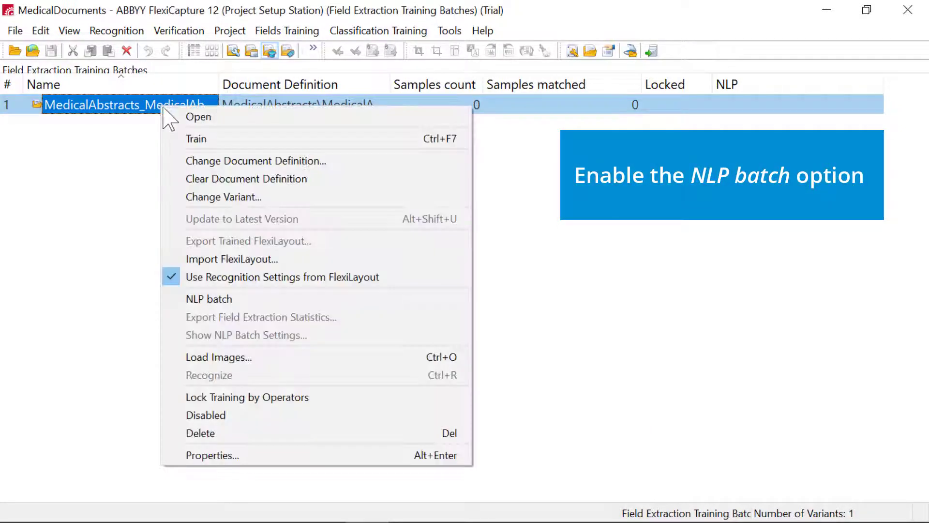
left_click(197, 298)
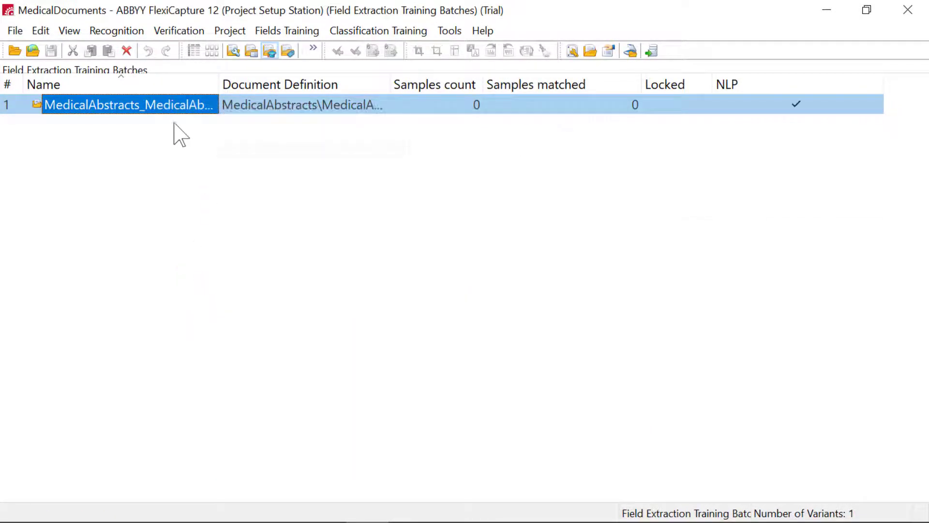
Load all the images from the Training folder into the MedicalAbstracts training batch
right_click(167, 110)
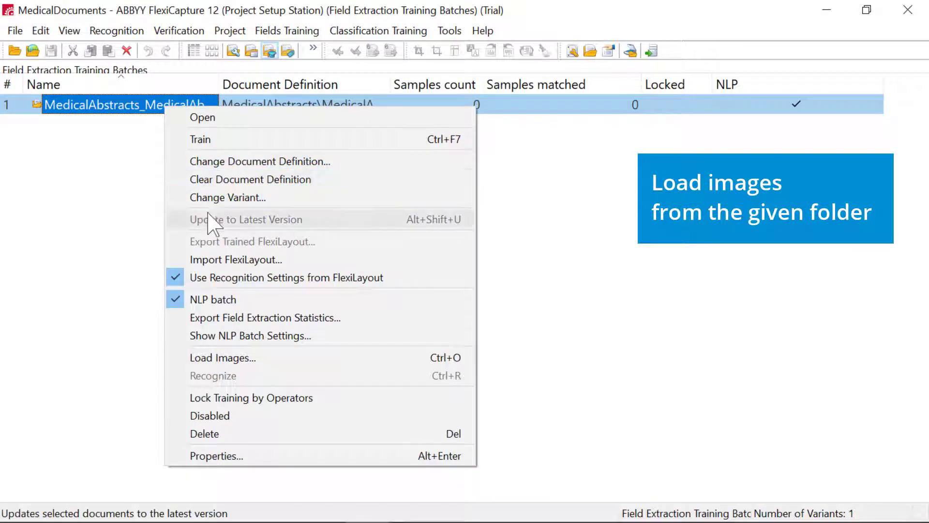
left_click(221, 359)
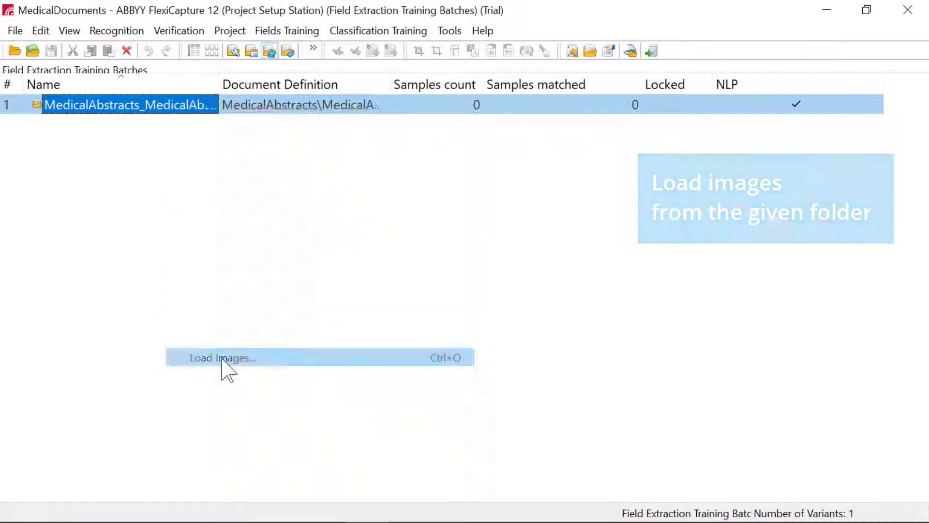
double_click(376, 151)
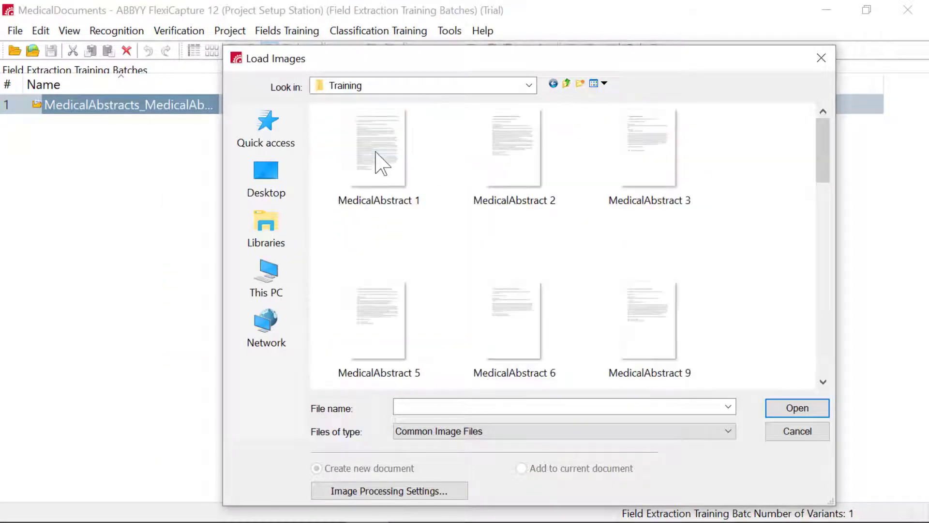
left_click(376, 161)
key("ctrl+a")
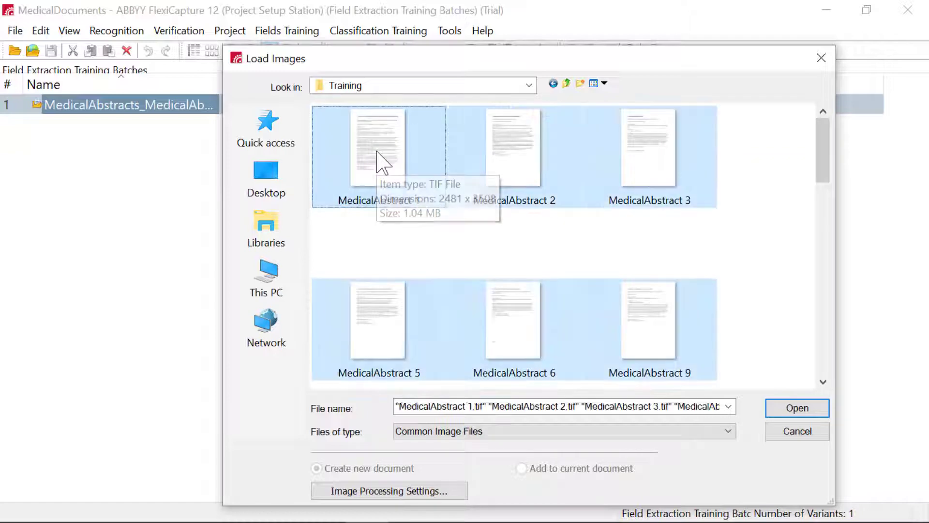
left_click(780, 407)
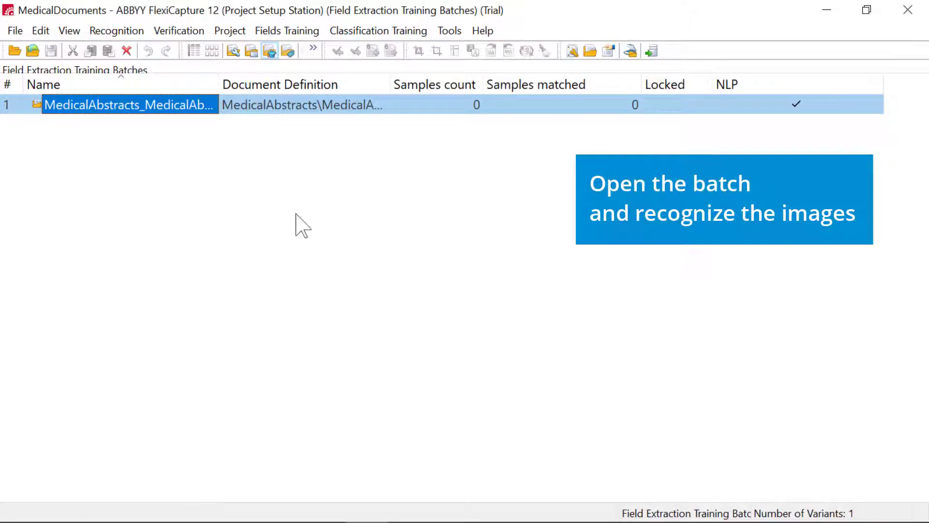
Open the MedicalAbstracts training batch and recognize all of its documents
double_click(157, 110)
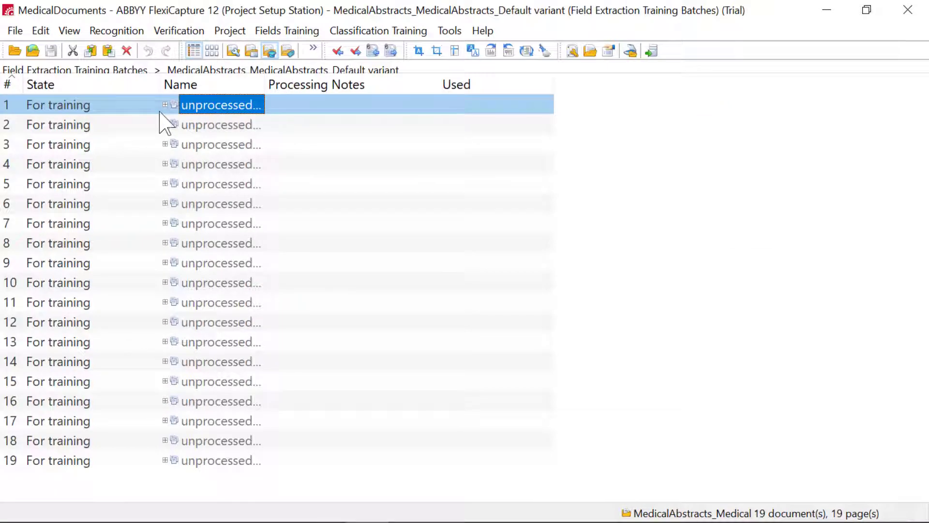
key("ctrl+a")
right_click(202, 120)
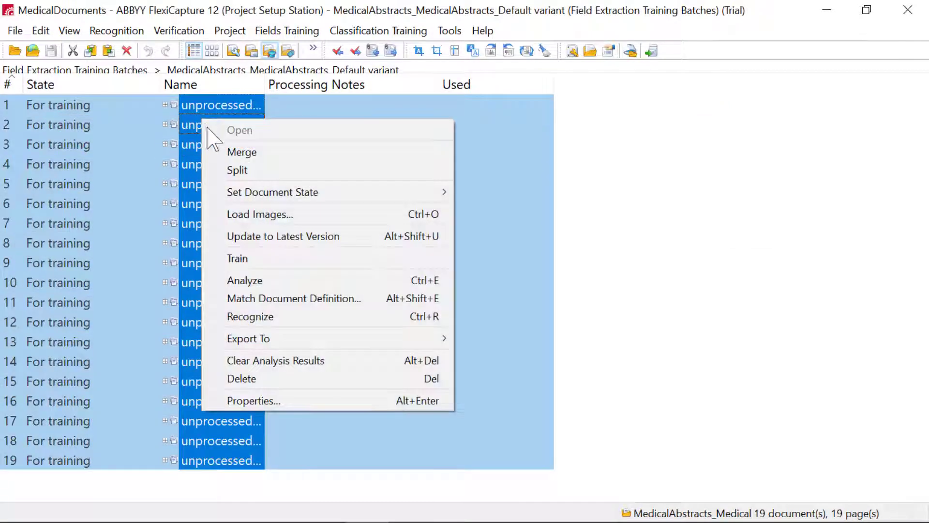
left_click(279, 317)
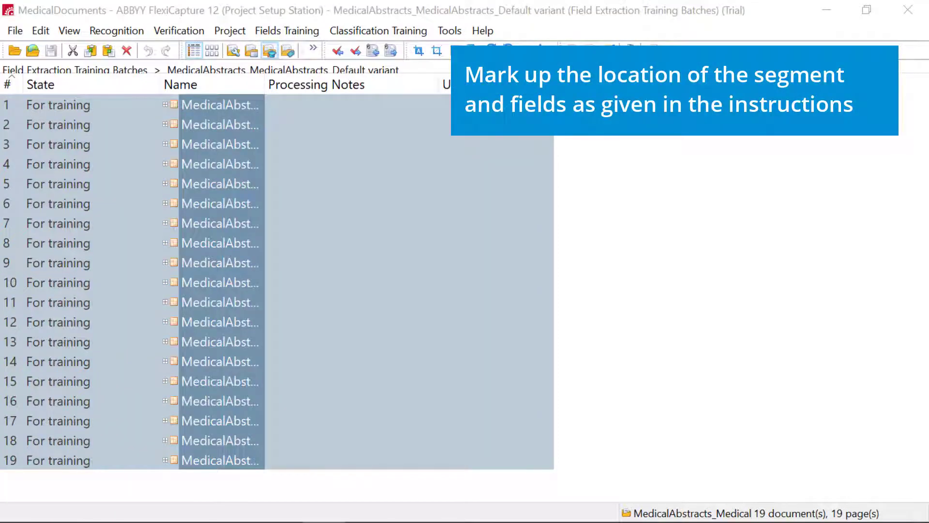
In the second training document, add an Author item whose Segment region covers the author names and the author information block
left_click(328, 321)
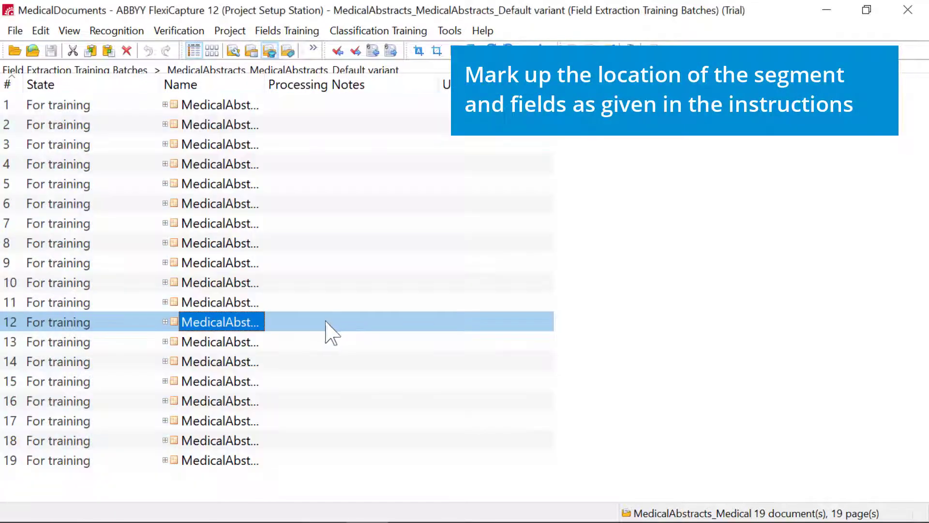
double_click(239, 124)
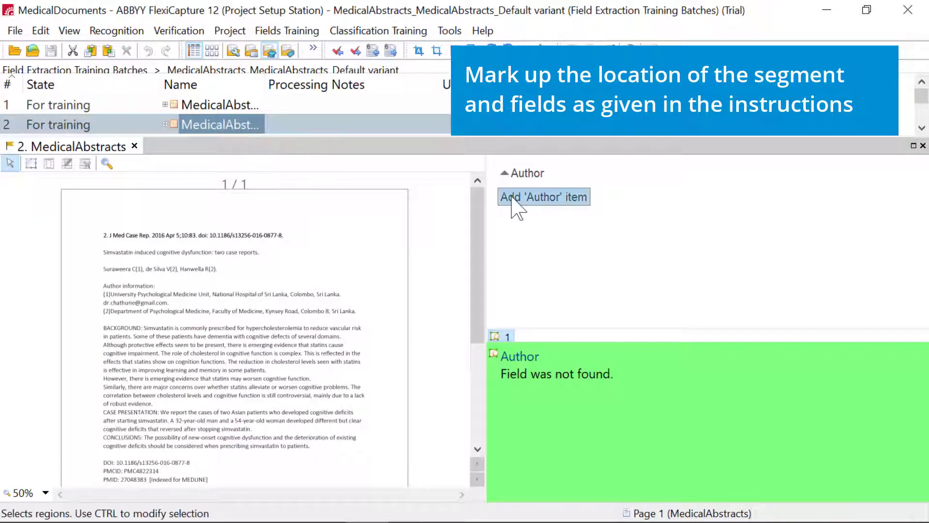
left_click(518, 199)
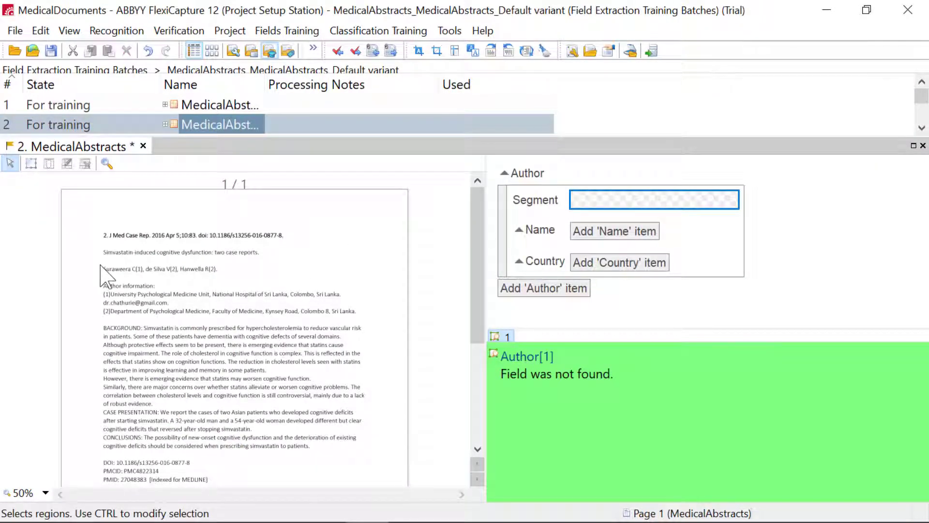
left_click_drag(100, 265, 363, 320)
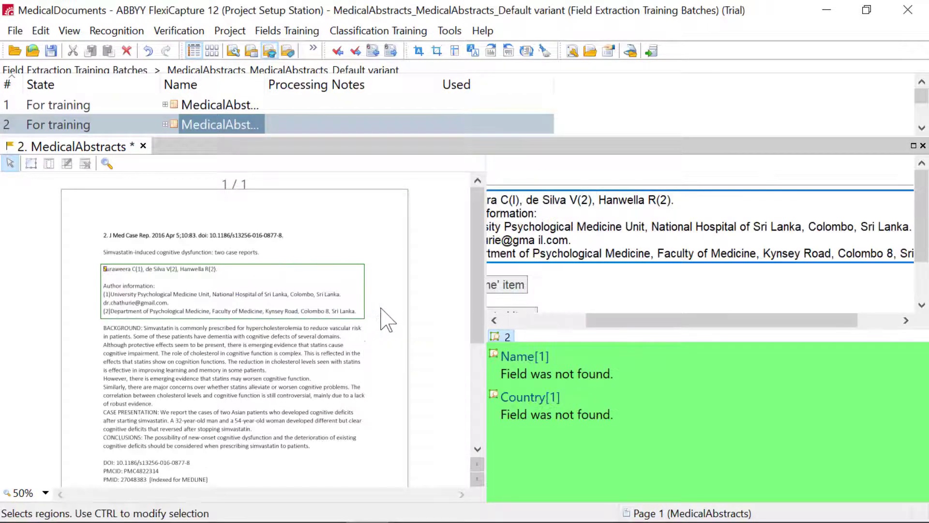
left_click_drag(607, 333, 522, 323)
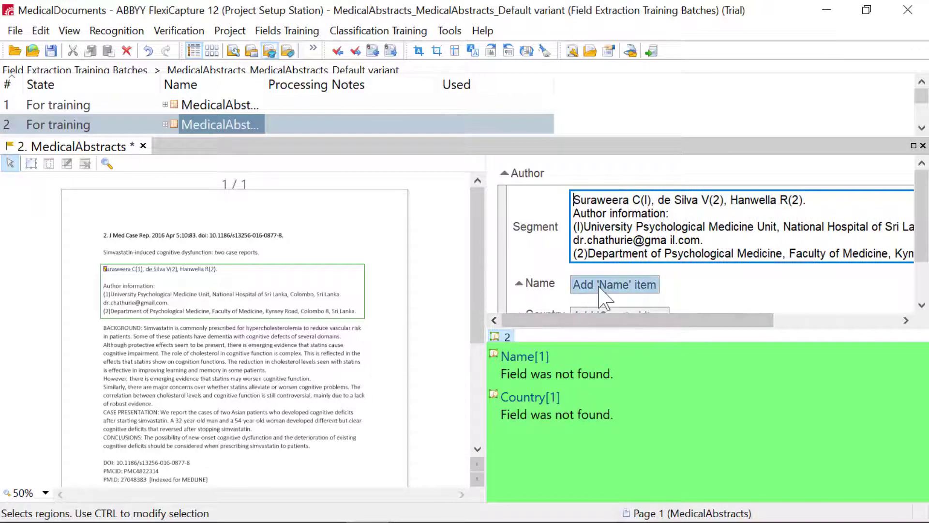
Add three Name items to the second document's Author group, mapping each one to a listed author's surname in the author line
left_click(577, 297)
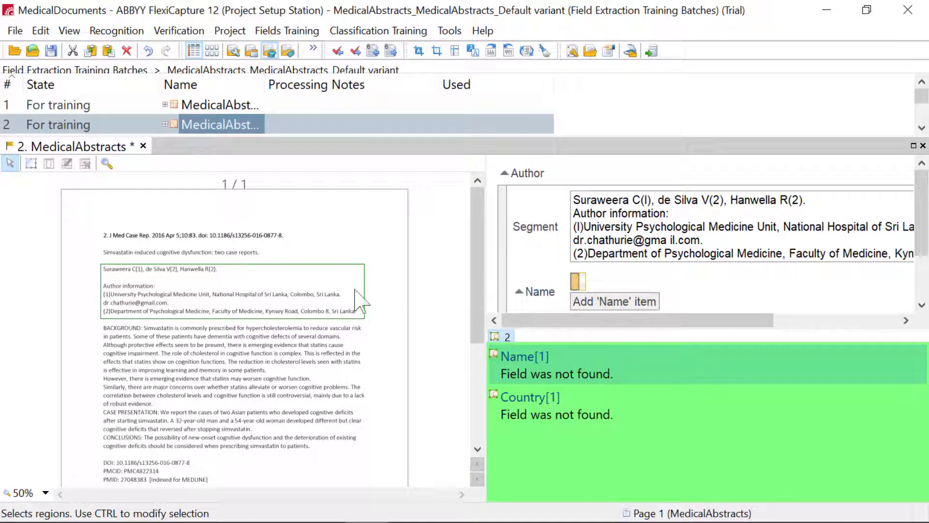
left_click_drag(102, 266, 133, 272)
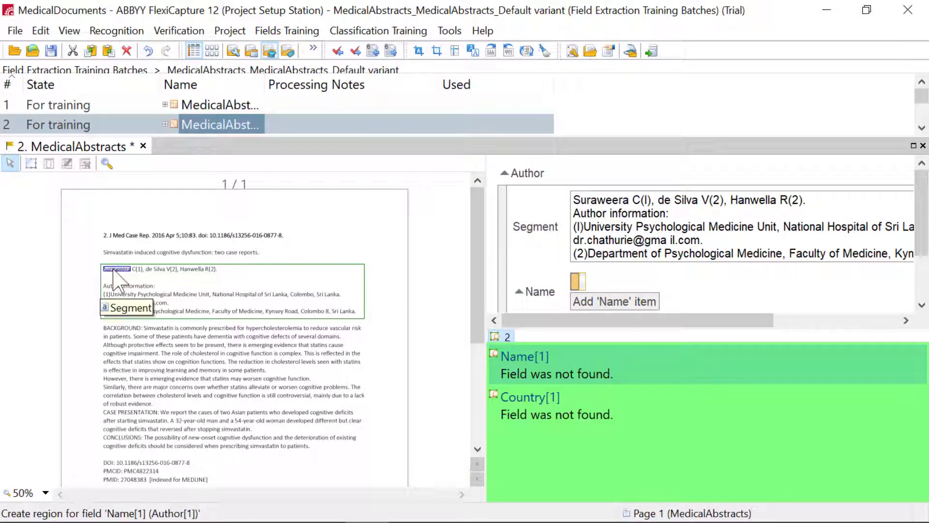
left_click(580, 298)
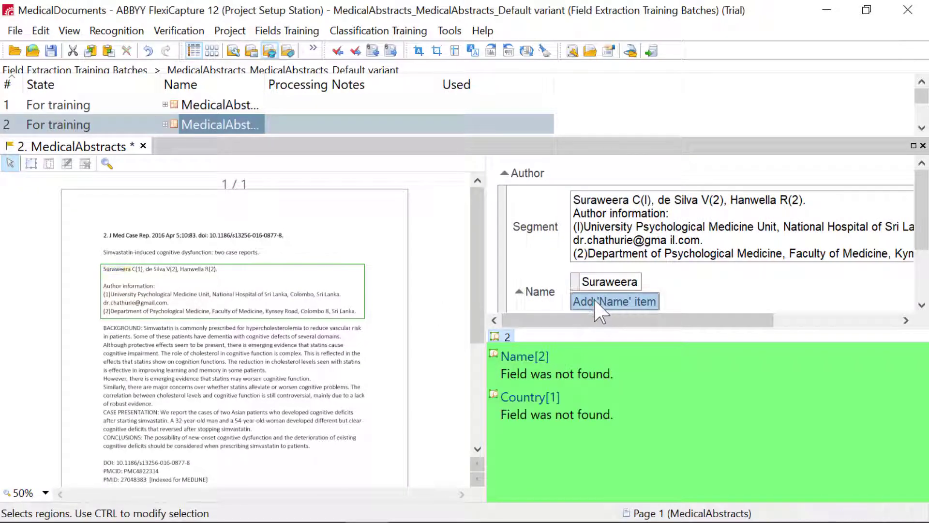
left_click(165, 272)
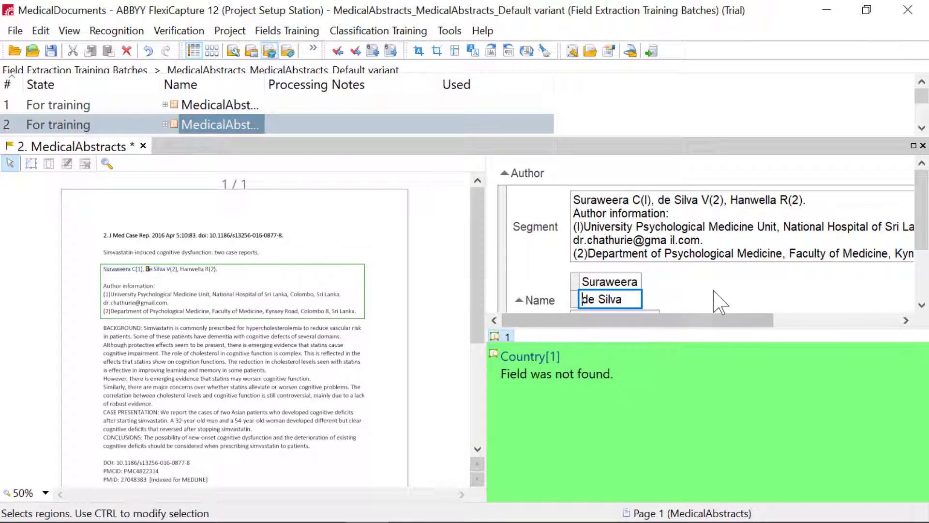
scroll(720, 303, "down", 1)
left_click(614, 272)
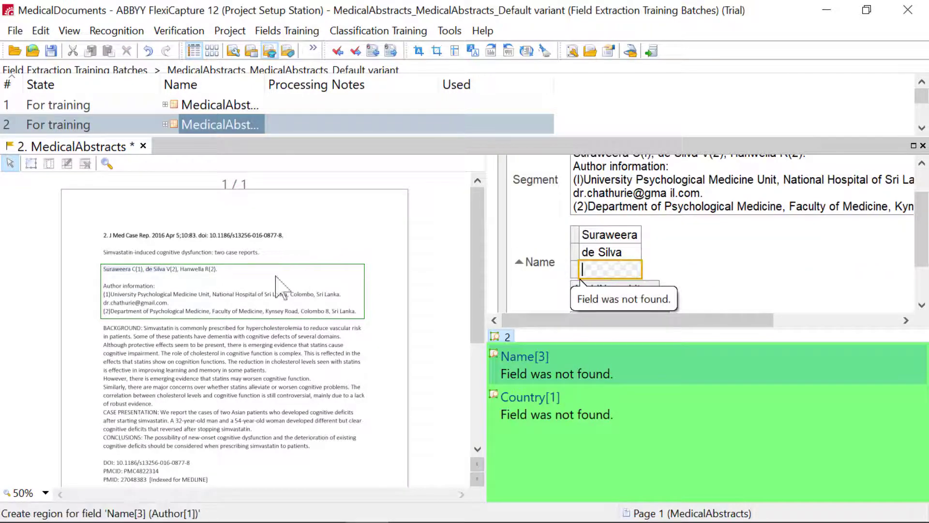
left_click(191, 269)
Add two Country items to the Author group, mapping them to the Sri Lanka mentions ending the first and second affiliations
scroll(767, 292, "down", 1)
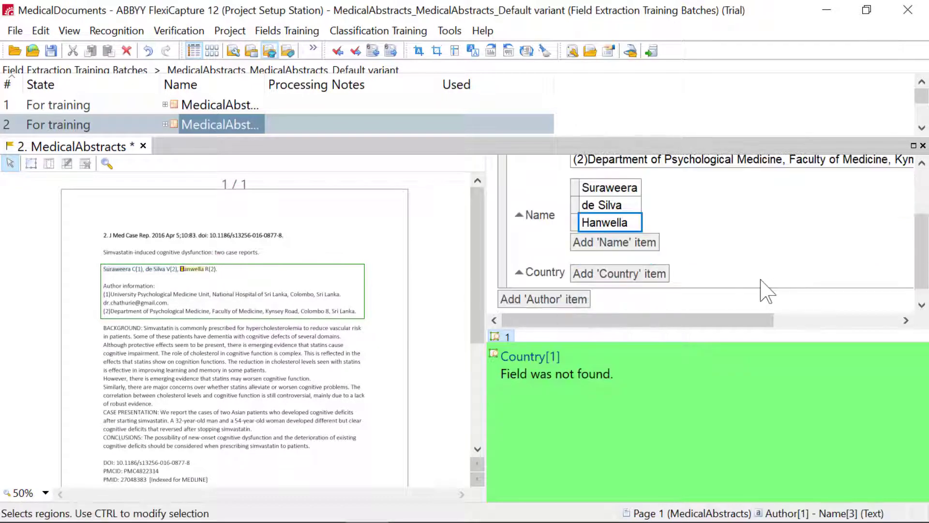
left_click(619, 273)
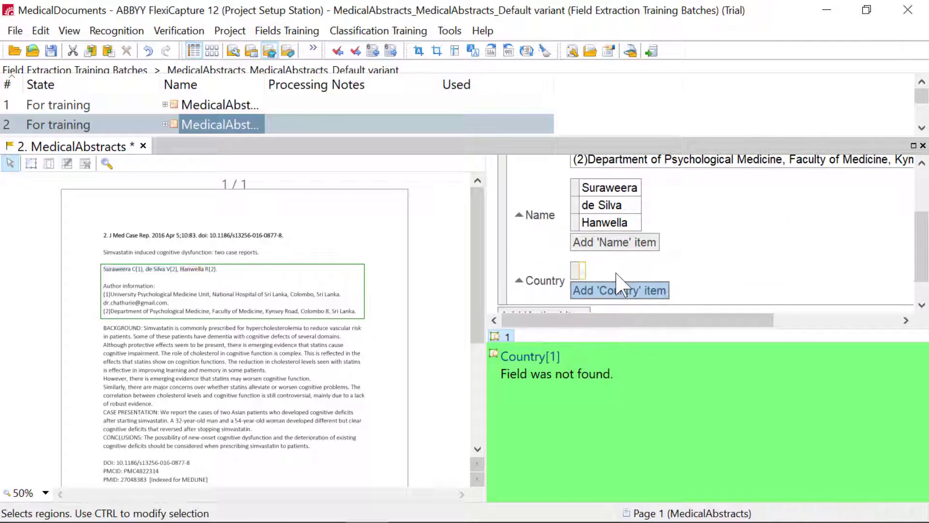
left_click(574, 270)
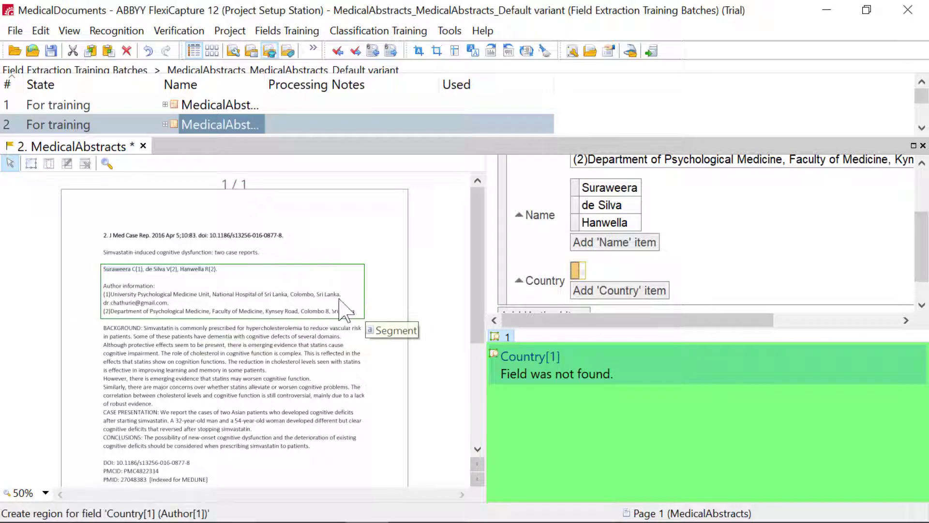
left_click_drag(316, 292, 341, 298)
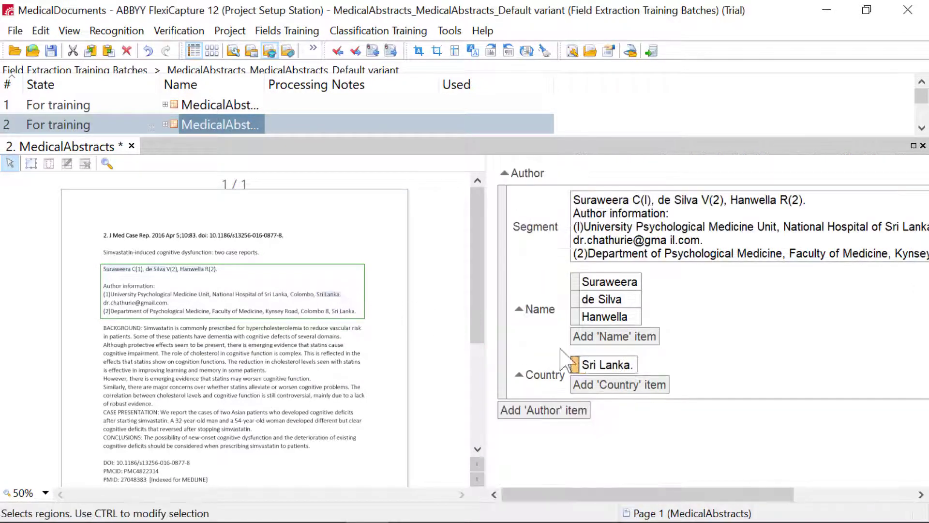
left_click(612, 387)
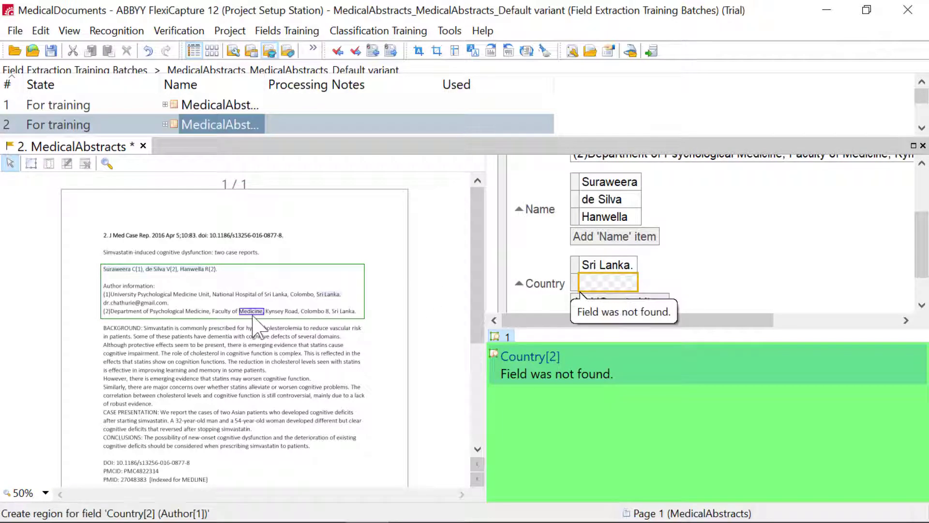
left_click(345, 314)
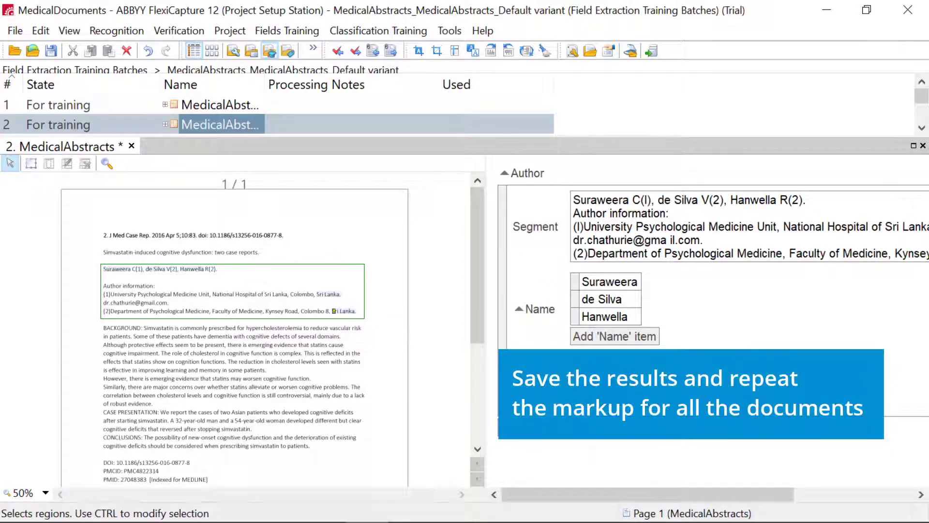
Close the second training document and save its author markup
left_click(131, 146)
left_click(373, 312)
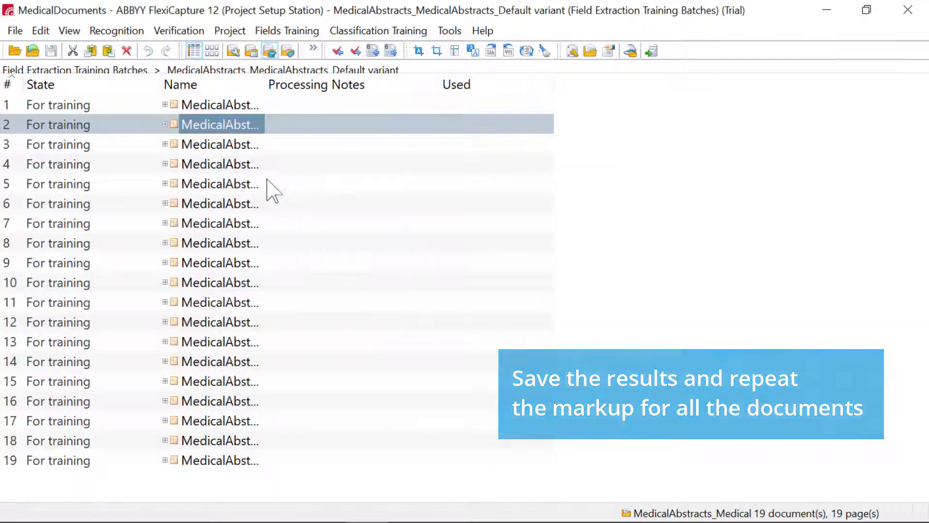
left_click(249, 145)
key("End")
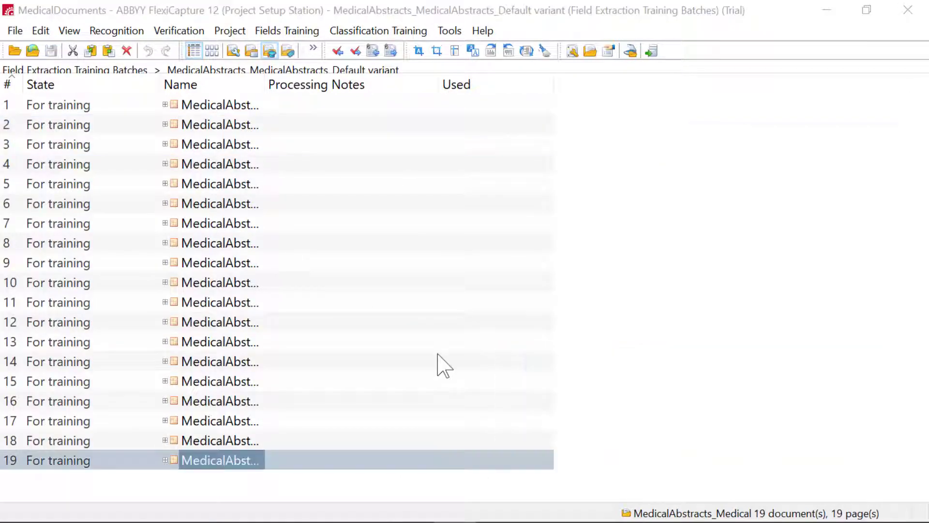
Train the system on all the documents in the MedicalAbstracts training batch
left_click(234, 305)
key("ctrl+a")
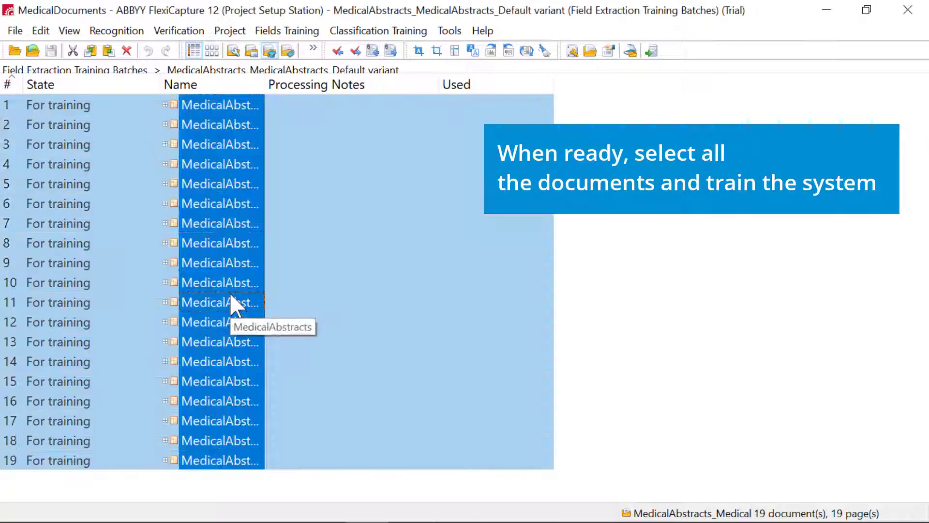
right_click(230, 297)
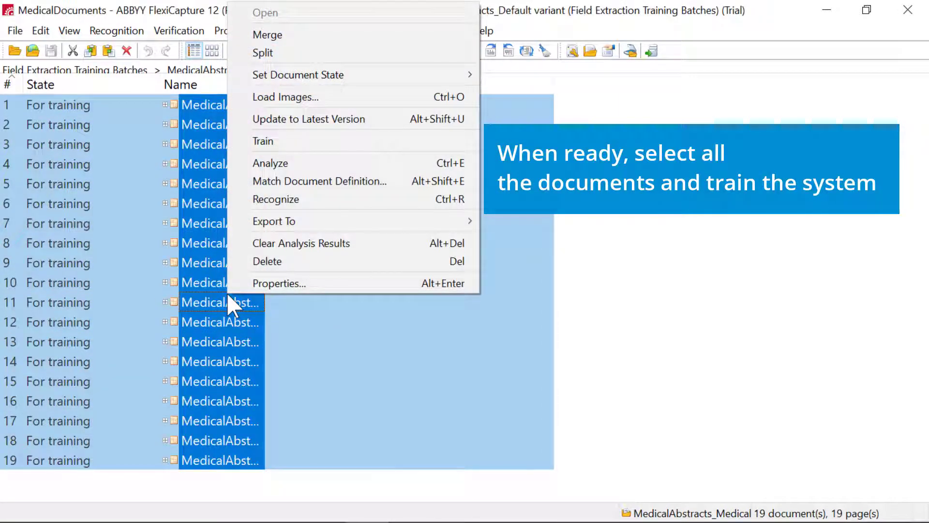
left_click(308, 140)
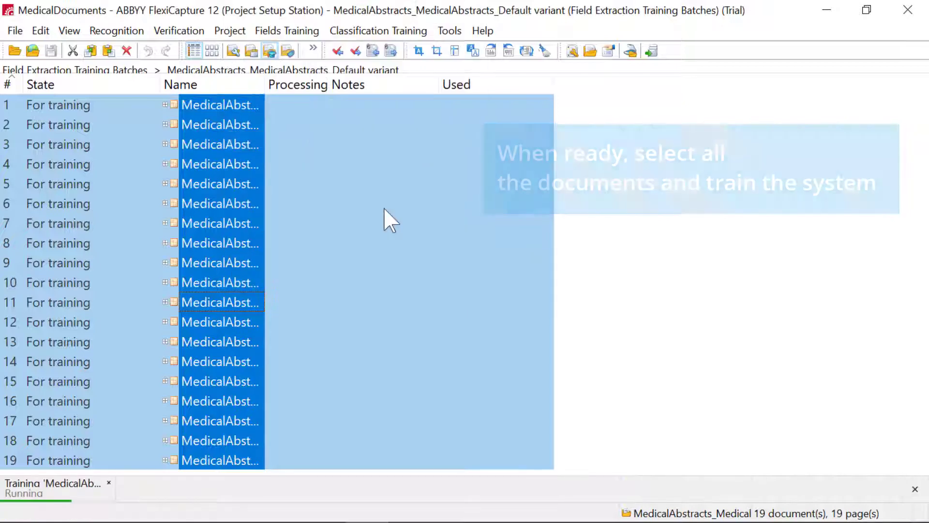
left_click(616, 242)
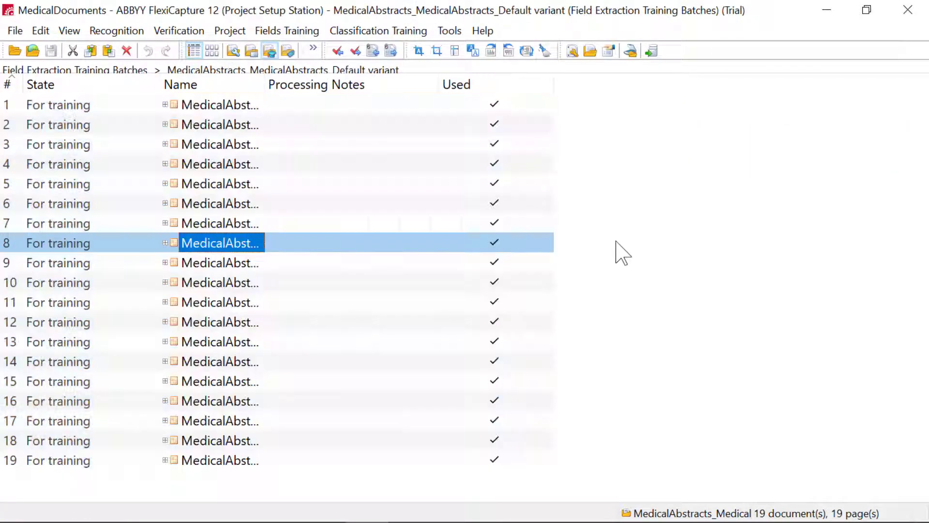
Switch to the working batches and create a new batch of the Default type
left_click(69, 30)
left_click(80, 68)
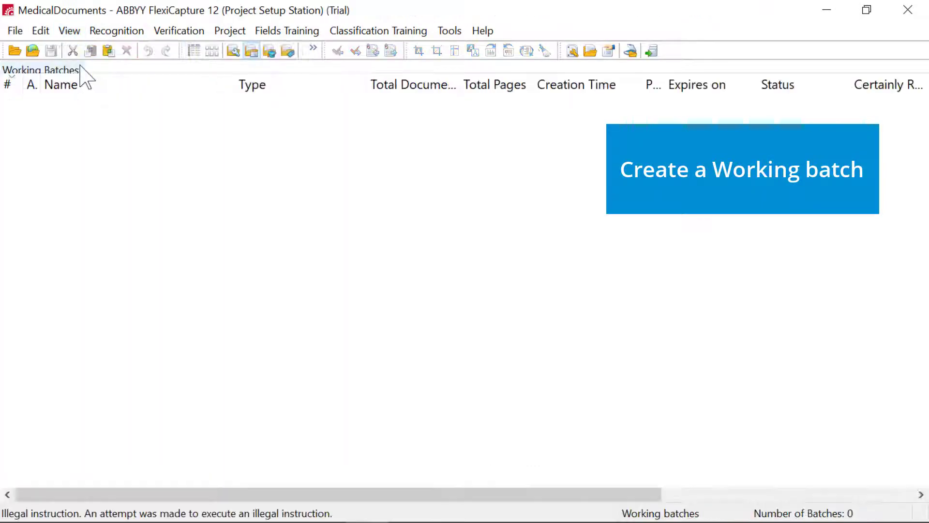
right_click(129, 126)
left_click(148, 136)
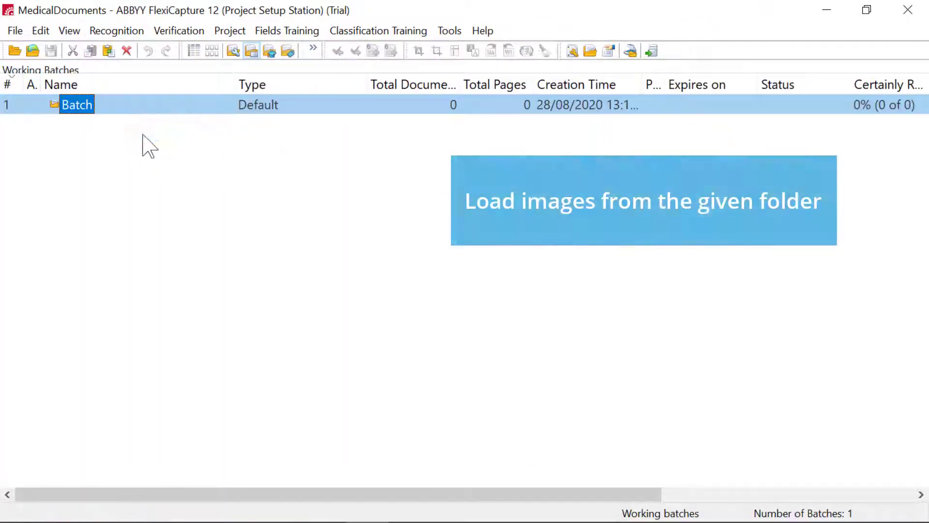
Load all the images from the Processing folder into the new working batch
right_click(87, 110)
left_click(123, 136)
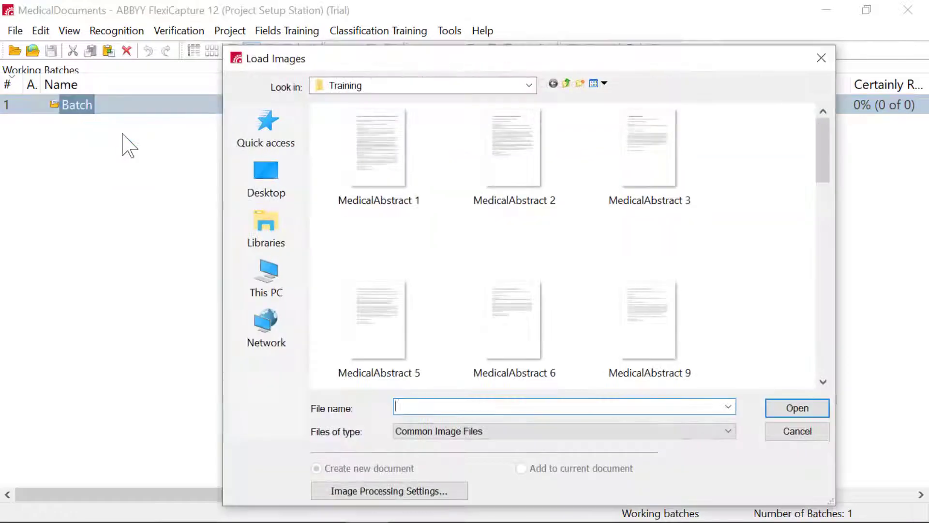
left_click(566, 85)
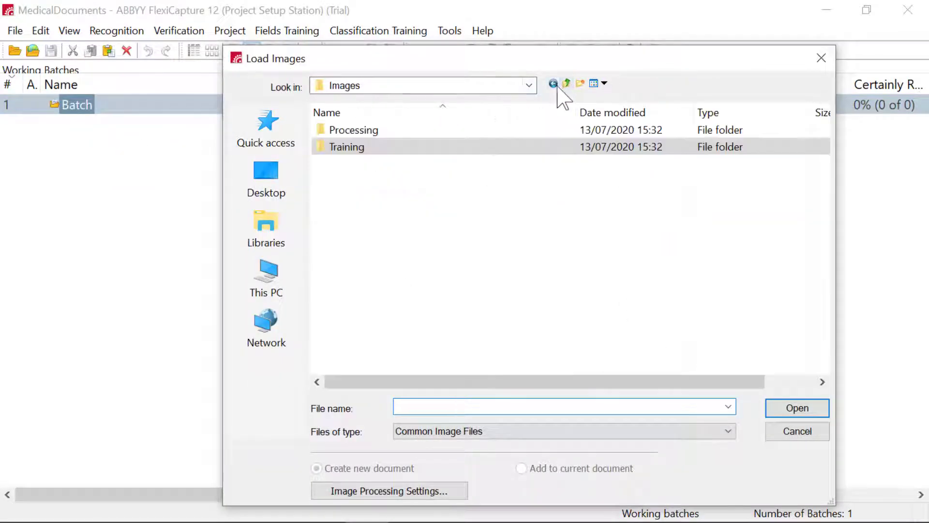
double_click(403, 131)
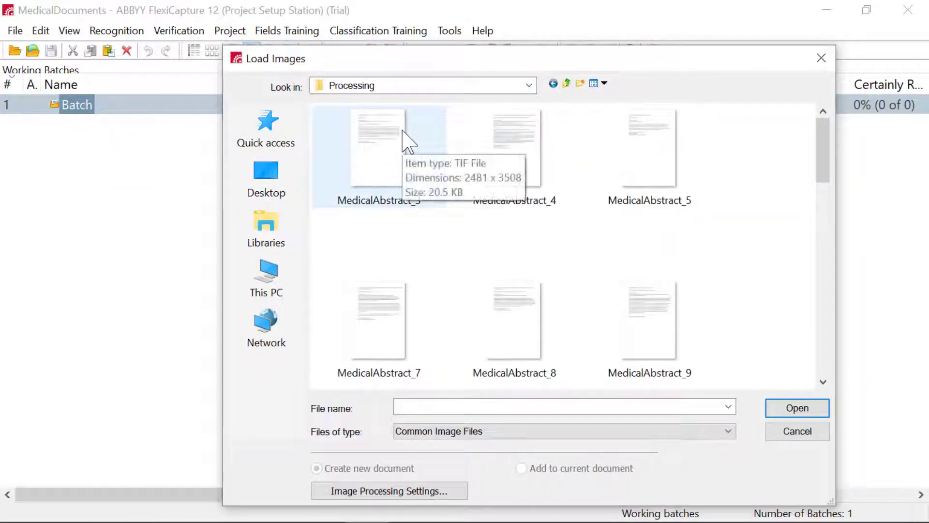
key("ctrl+a")
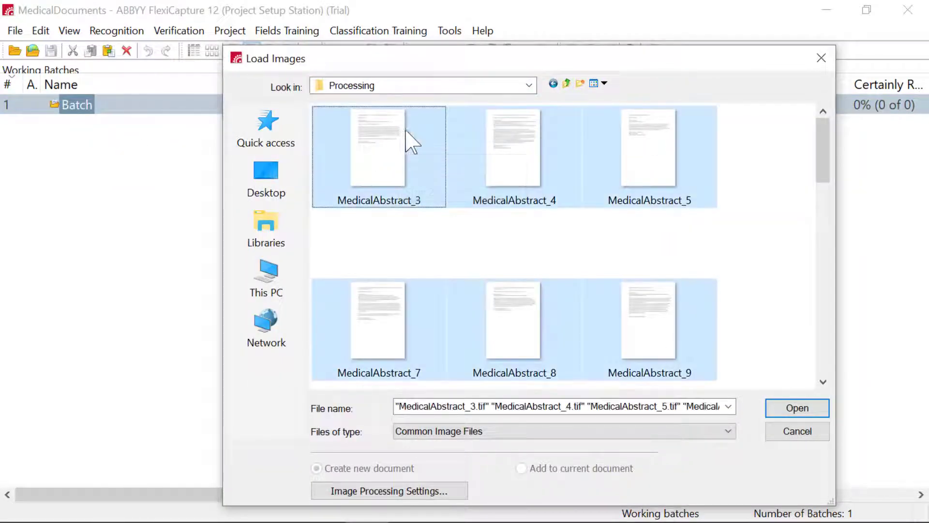
left_click(814, 409)
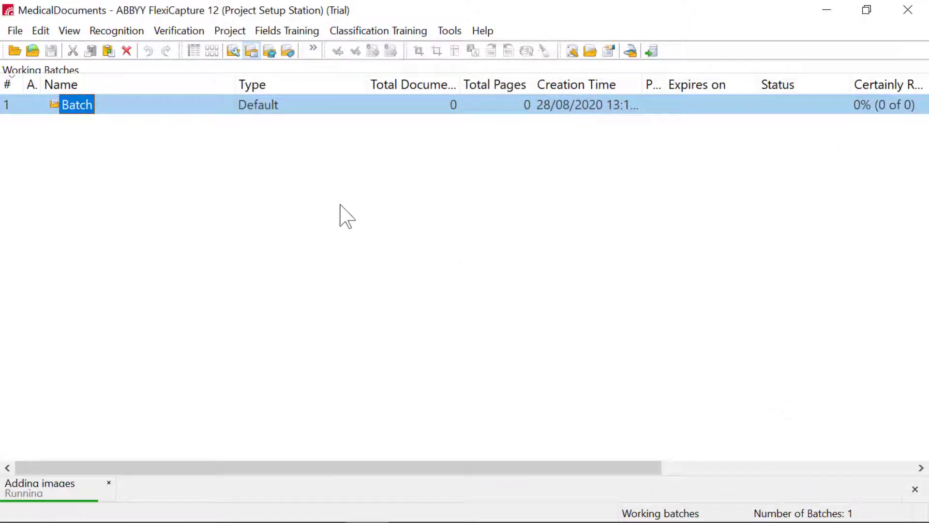
Open the working batch and recognize all of its unprocessed documents
double_click(88, 105)
left_click(190, 145)
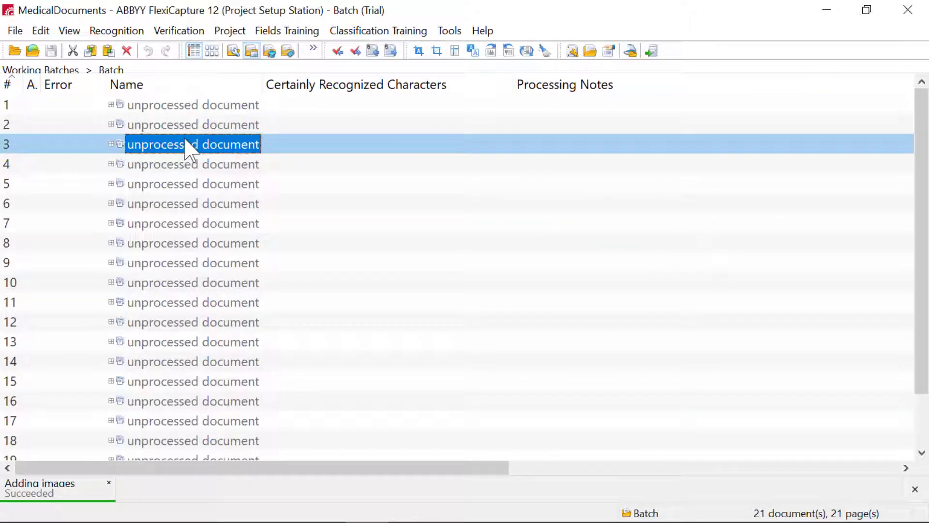
key("ctrl+a")
right_click(185, 140)
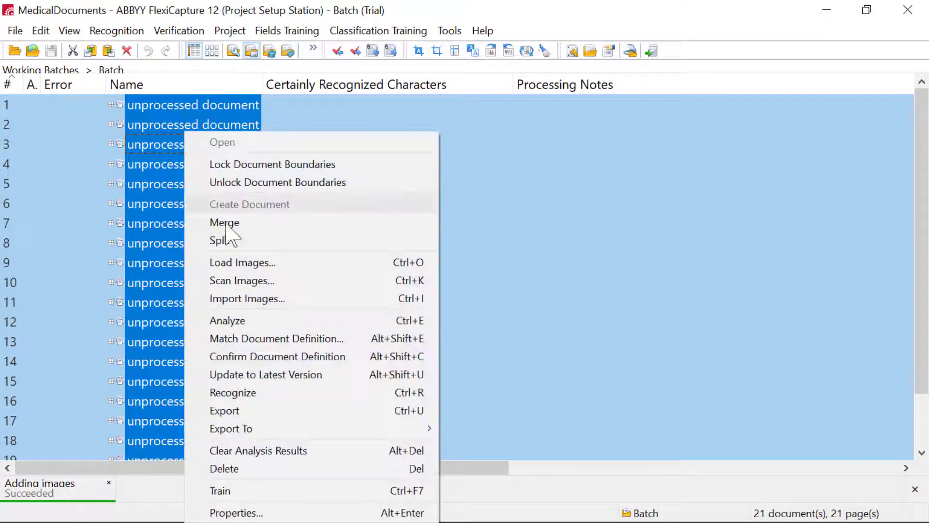
left_click(257, 393)
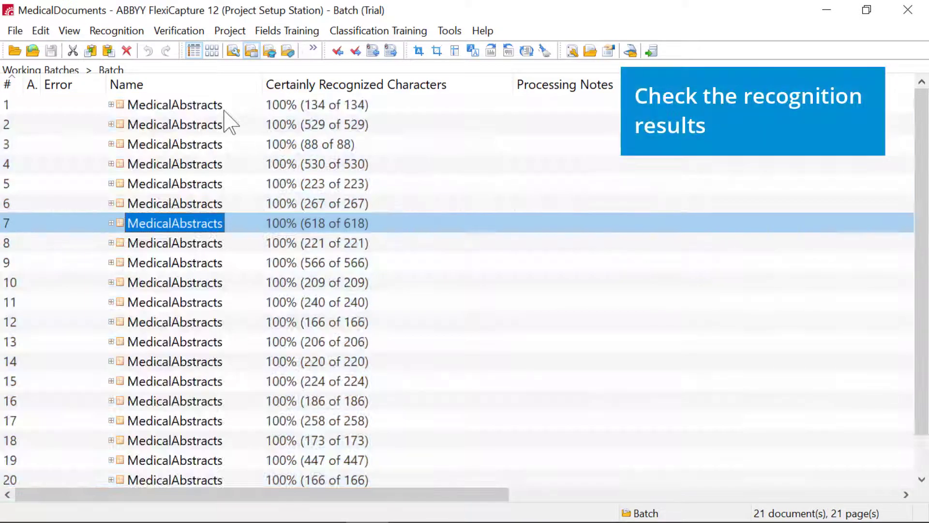
Check the extracted Segment, Name and Country values in the first three recognized documents, closing each one after review
double_click(224, 110)
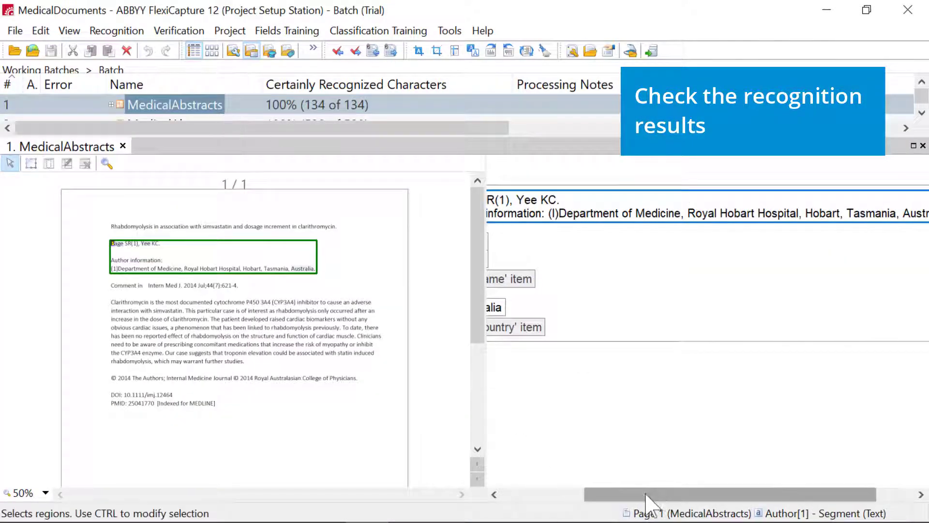
left_click_drag(586, 495, 518, 502)
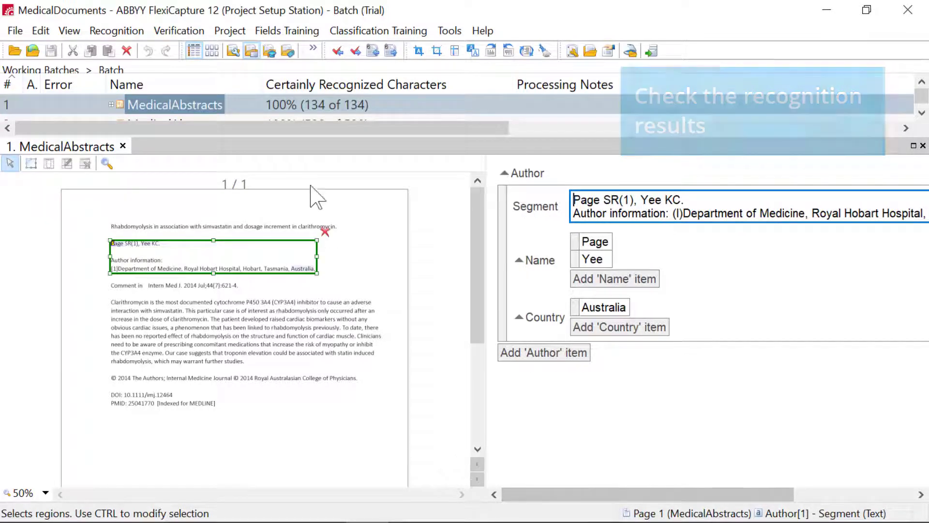
left_click(124, 145)
double_click(189, 127)
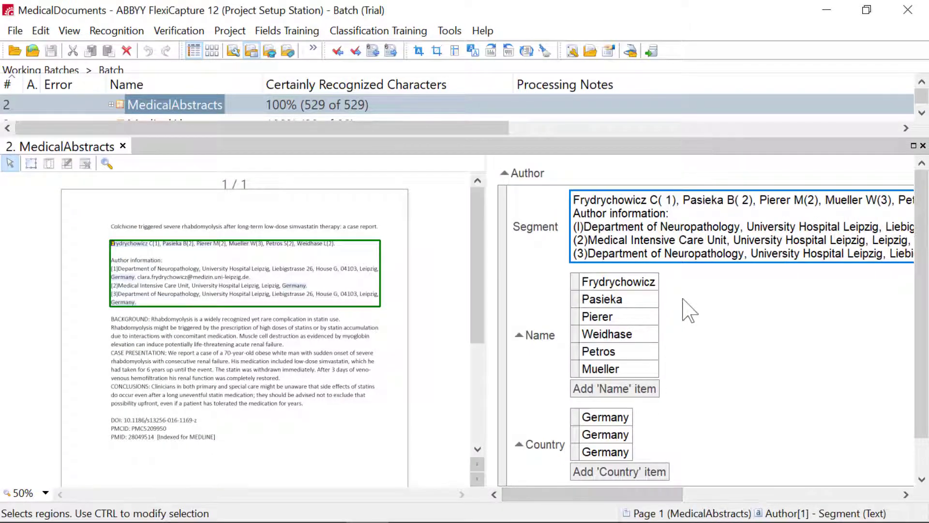
scroll(691, 308, "down", 1)
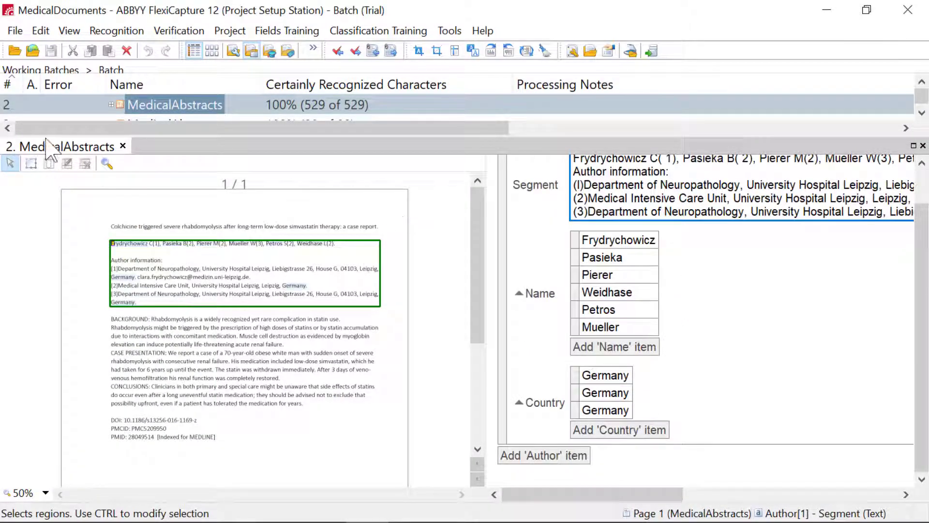
left_click(123, 146)
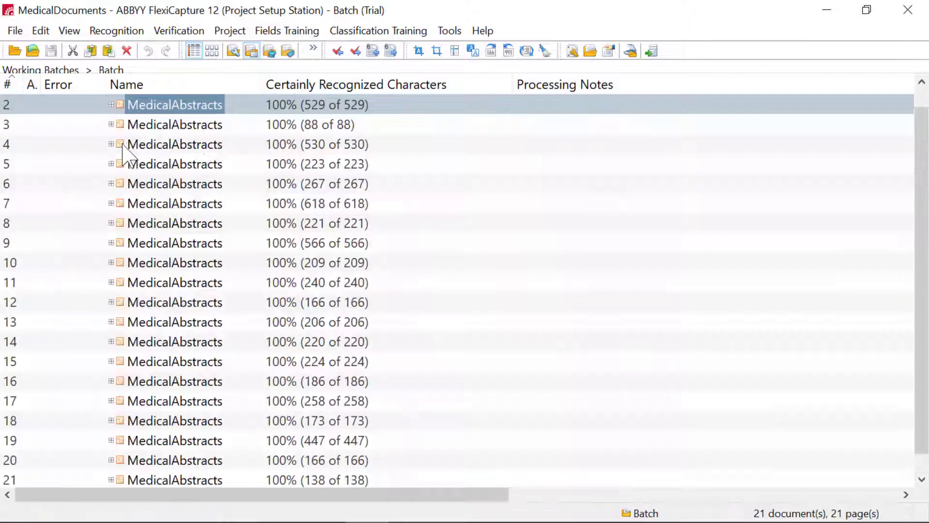
left_click(179, 126)
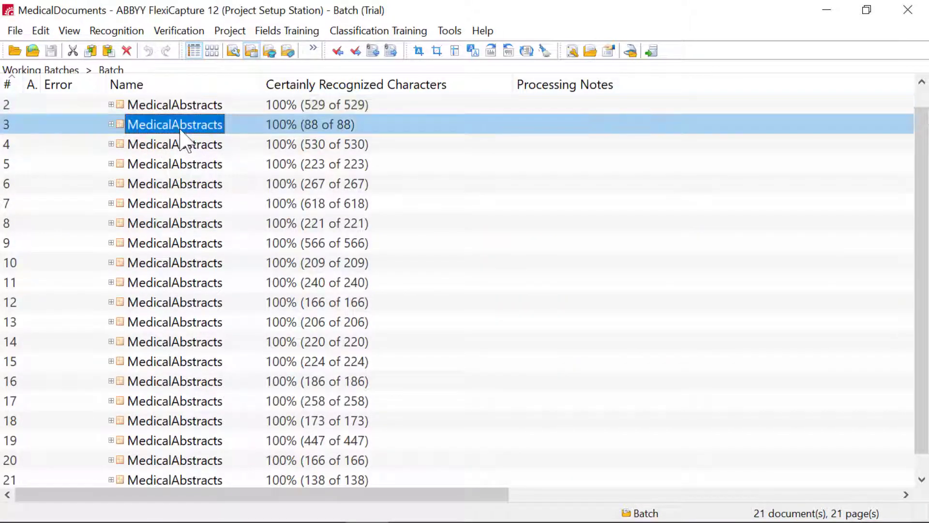
double_click(181, 127)
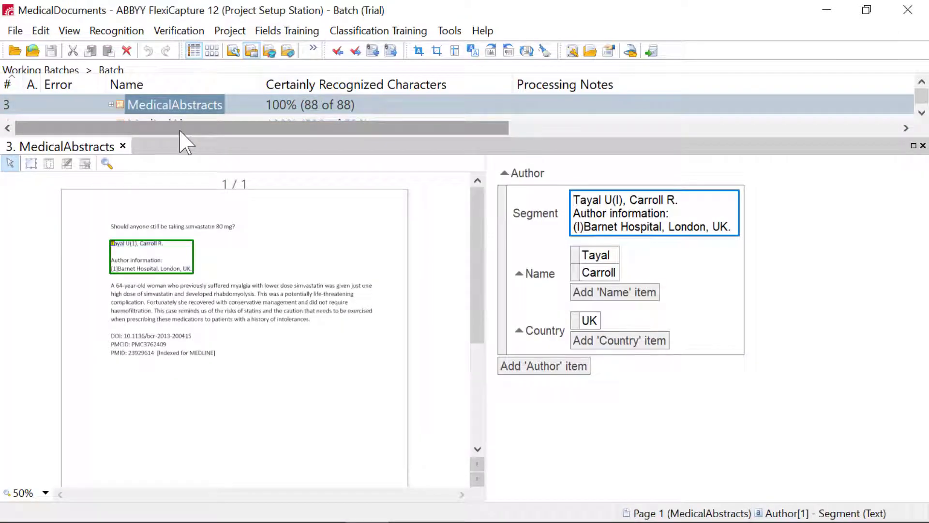
left_click(123, 146)
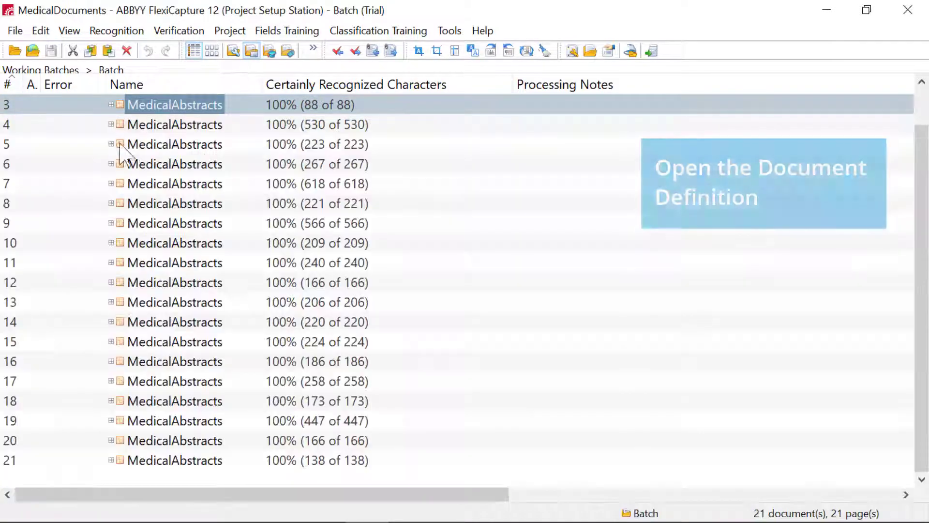
Open the MedicalAbstracts Document Definition for editing and create a new text field directly under its section
left_click(230, 30)
left_click(232, 50)
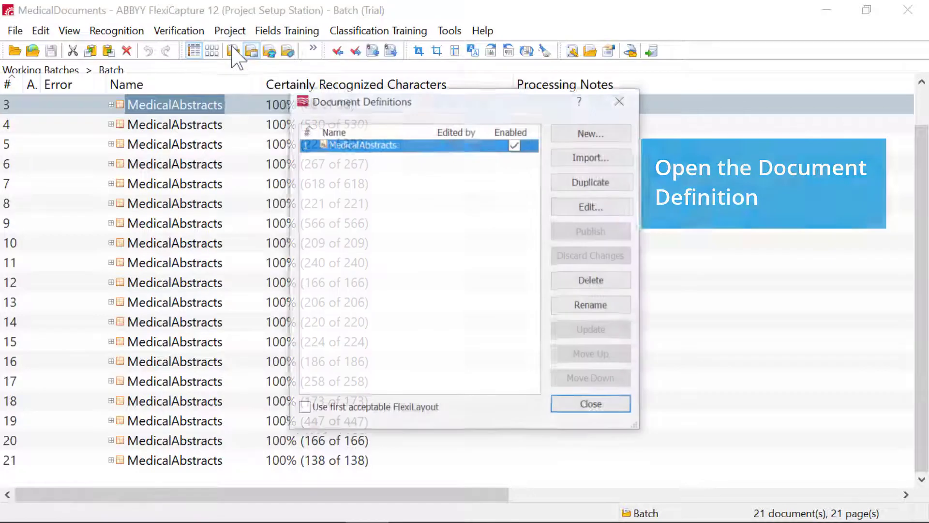
left_click(594, 207)
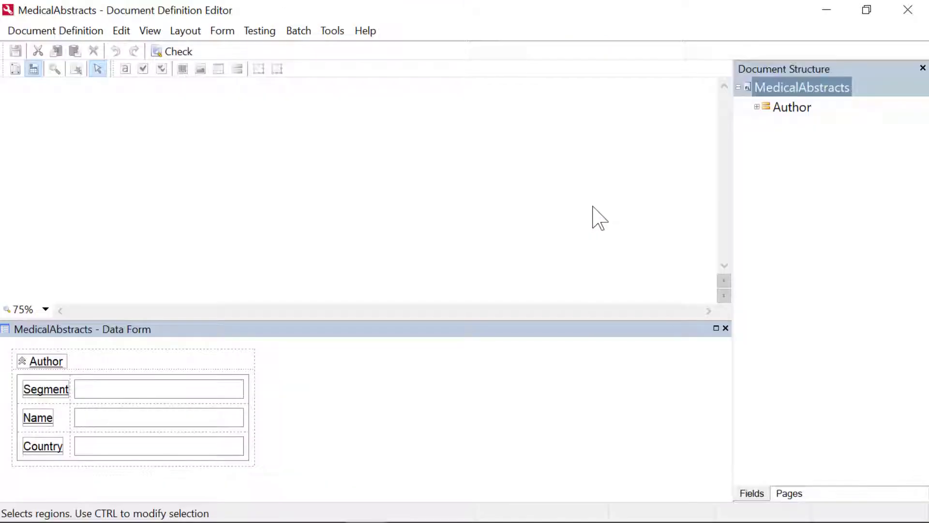
right_click(790, 92)
mouse_move(712, 140)
left_click(527, 142)
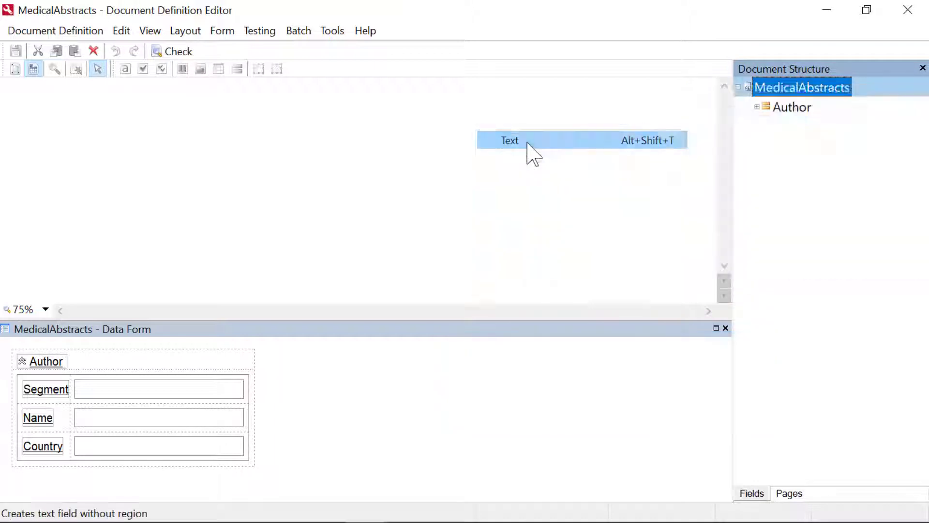
Name the new text field ProductDict, allow it to be repeated and to have a region, and apply the properties
key("BackSpace")
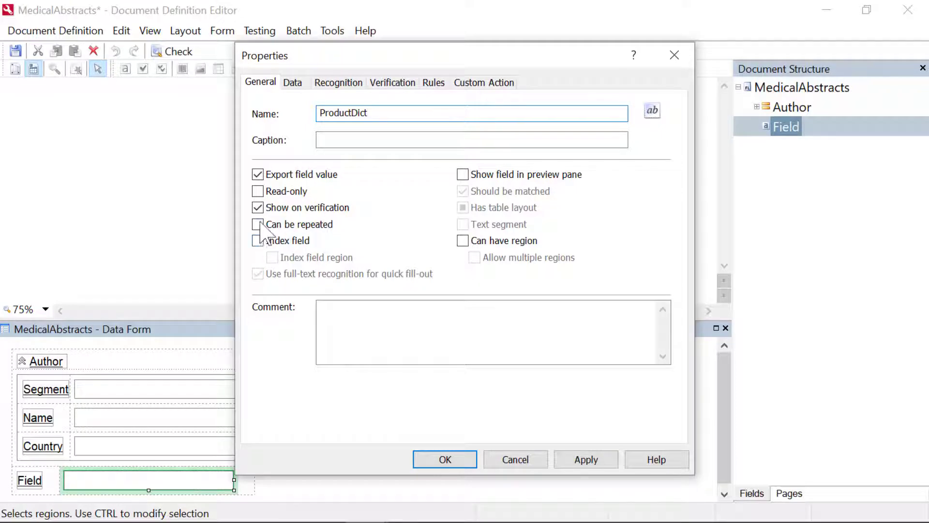
left_click(259, 225)
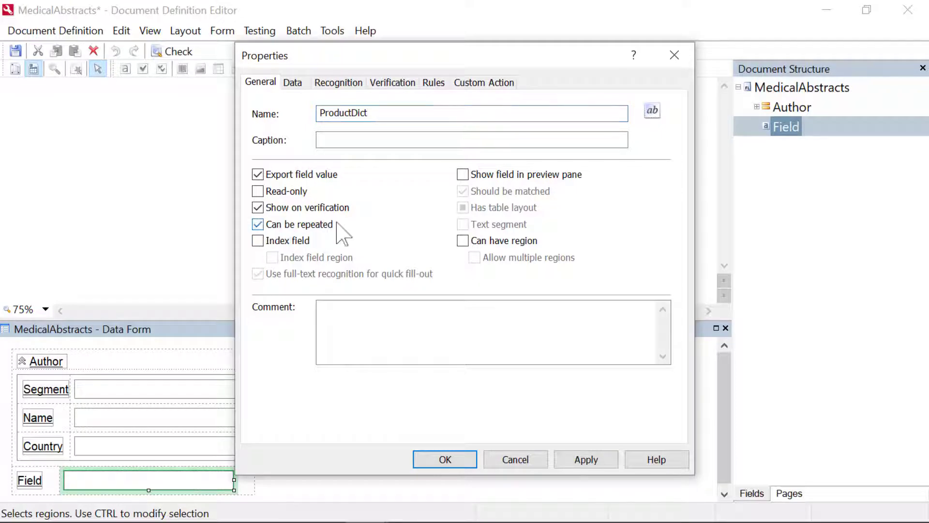
left_click(463, 242)
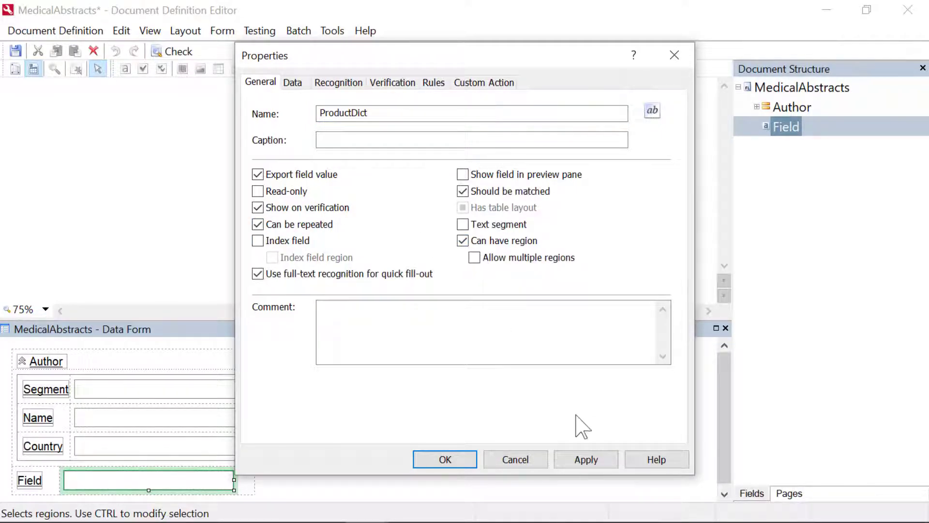
left_click(586, 459)
left_click(446, 459)
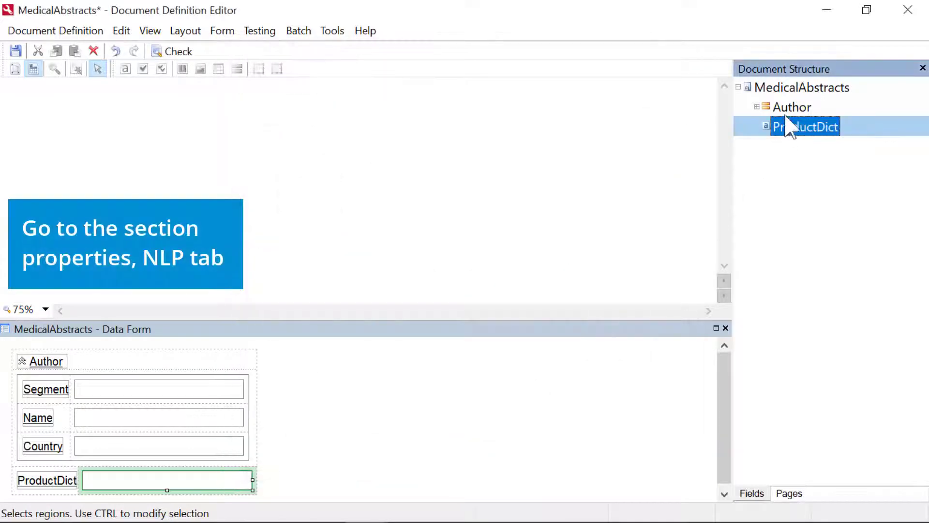
Create an NLP extraction script named ProductDict in the MedicalAbstracts section properties
left_click(799, 87)
right_click(798, 87)
left_click(735, 280)
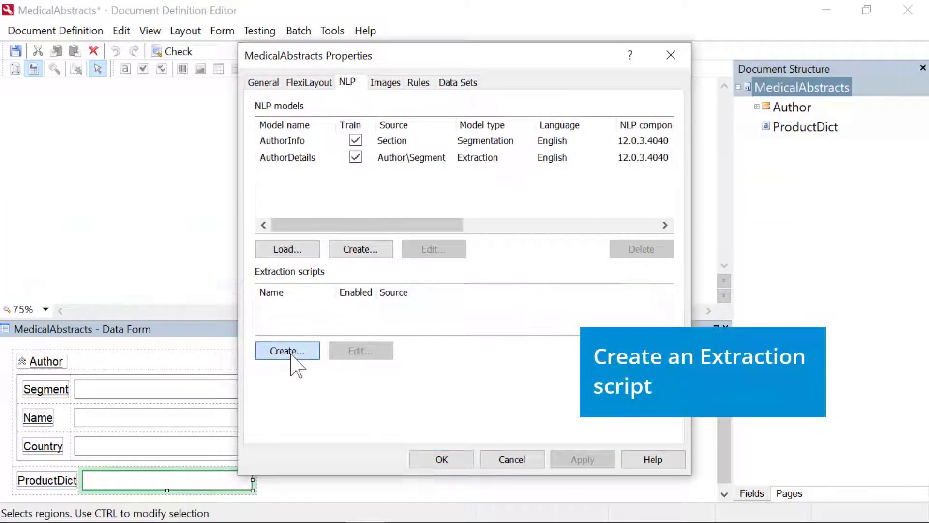
left_click(291, 352)
left_click(464, 135)
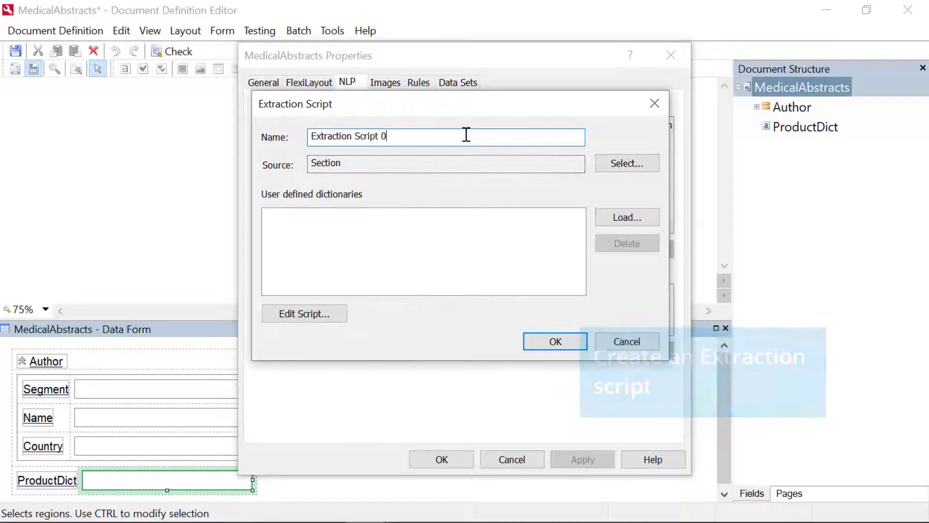
key("BackSpace")
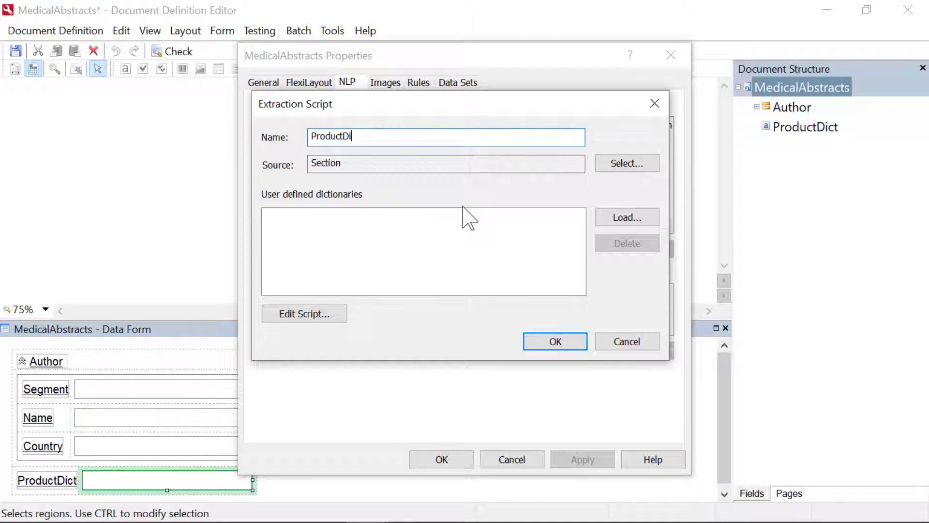
Load the products text file from the Task_02 folder as the script's user-defined dictionary
left_click(628, 217)
double_click(381, 142)
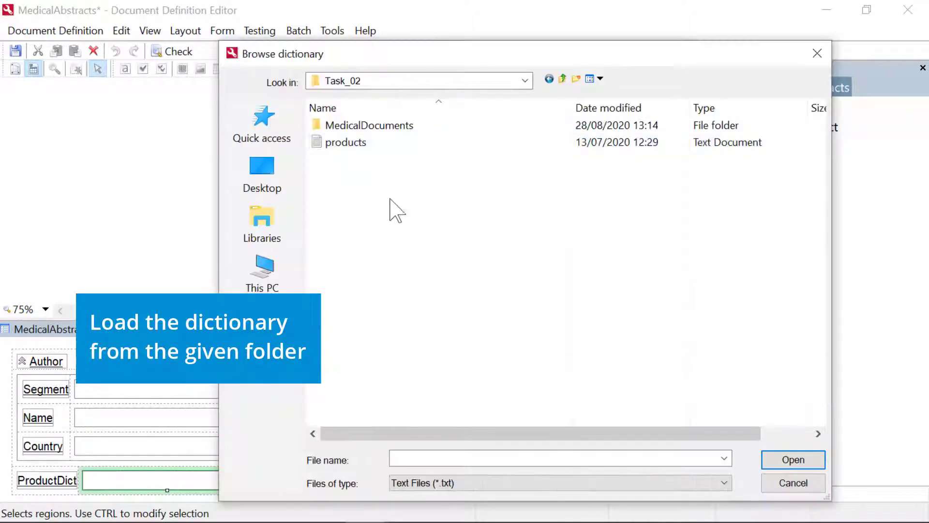
left_click(407, 144)
left_click(799, 459)
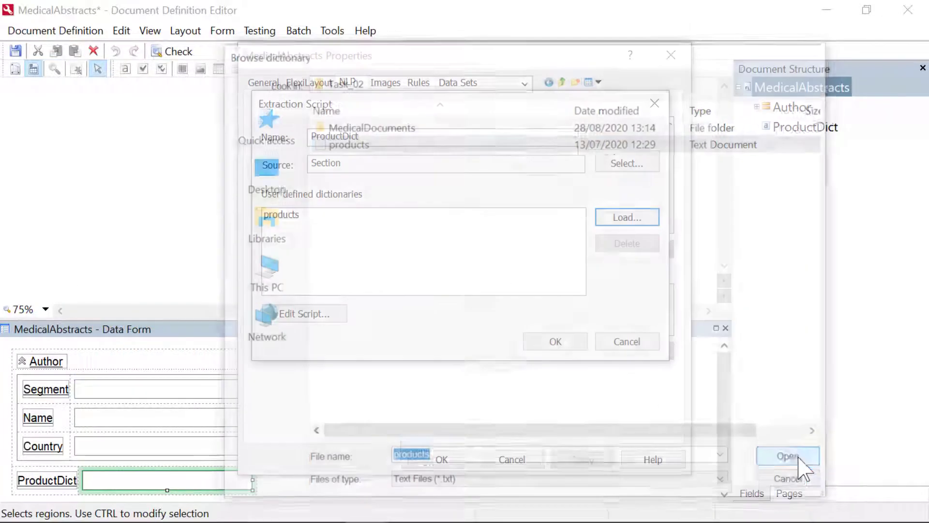
Copy all the code from the ExtractionScript_Dictionary Notepad file into the ProductDict extraction script
left_click(310, 317)
key("alt+Tab")
left_click(387, 296)
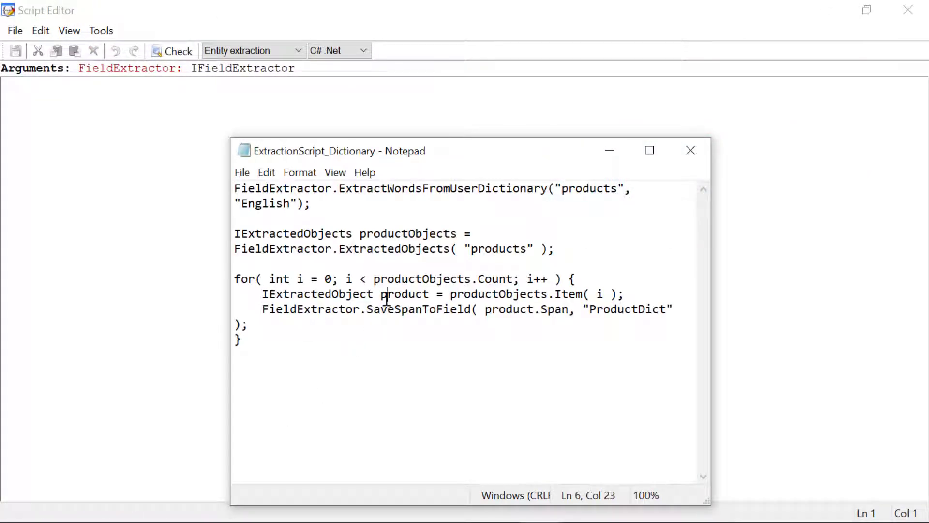
key("ctrl+a")
key("ctrl+c")
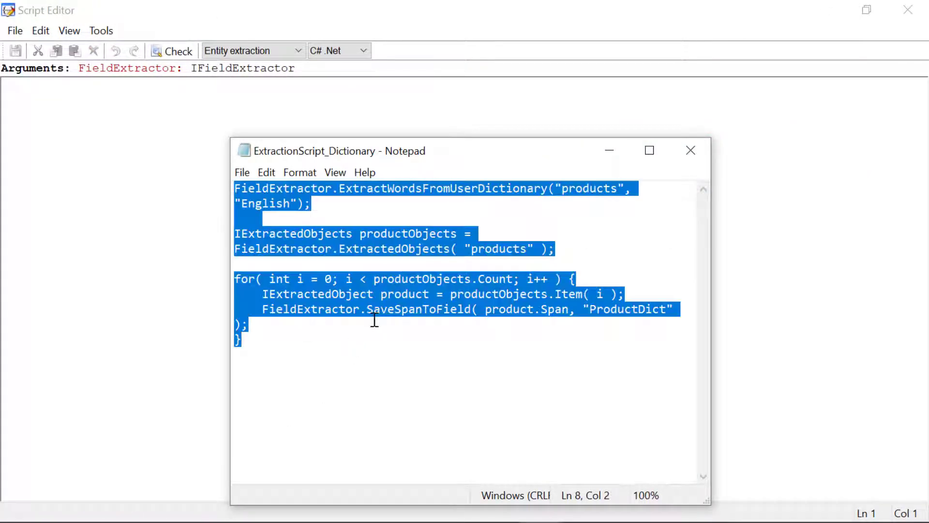
left_click(609, 151)
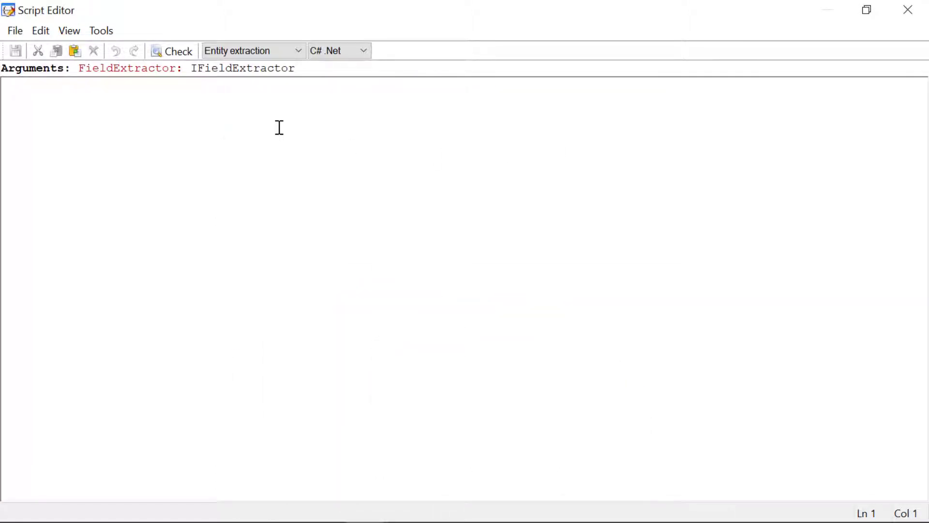
key("ctrl+v")
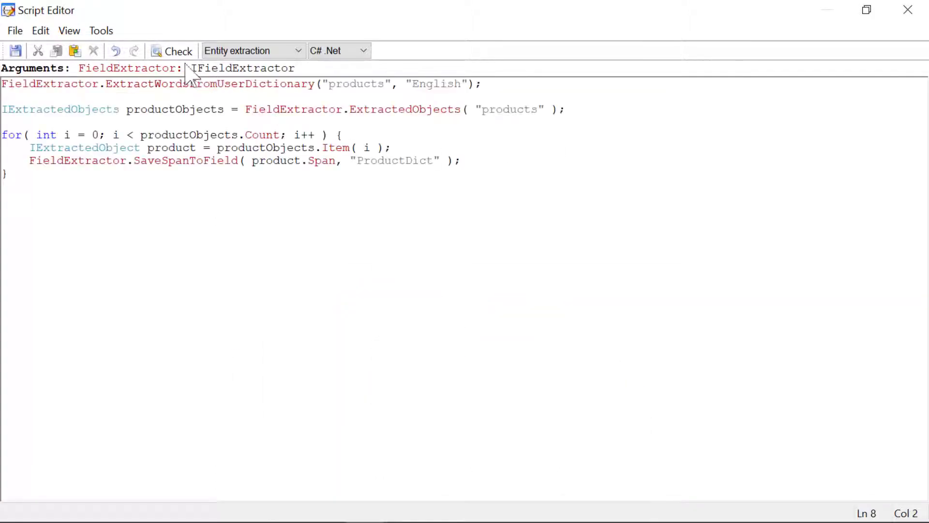
Check the script code, save the script, and accept the extraction script and section properties
left_click(176, 52)
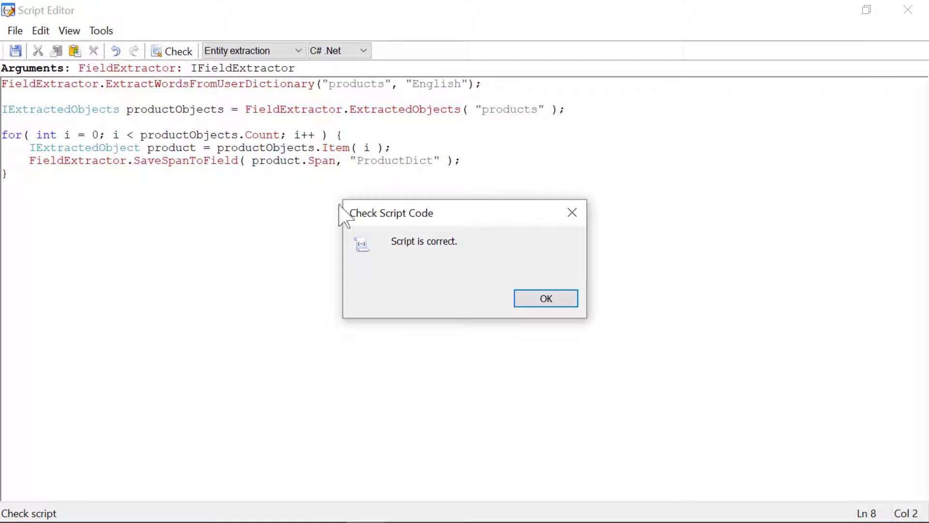
left_click(529, 298)
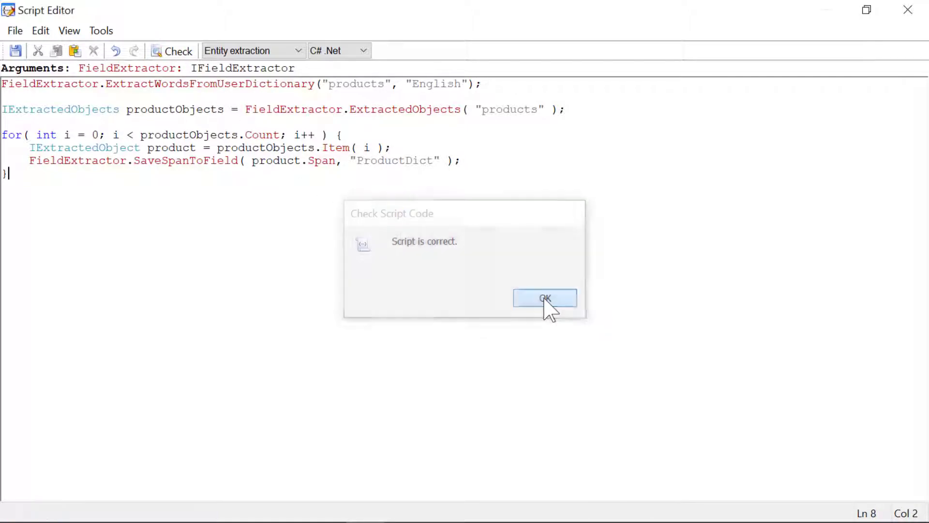
left_click(908, 11)
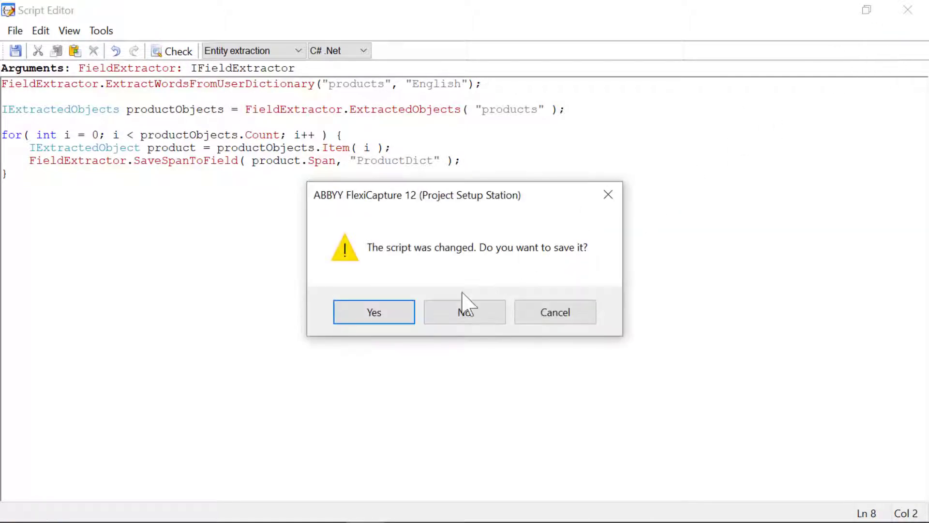
left_click(374, 315)
left_click(551, 342)
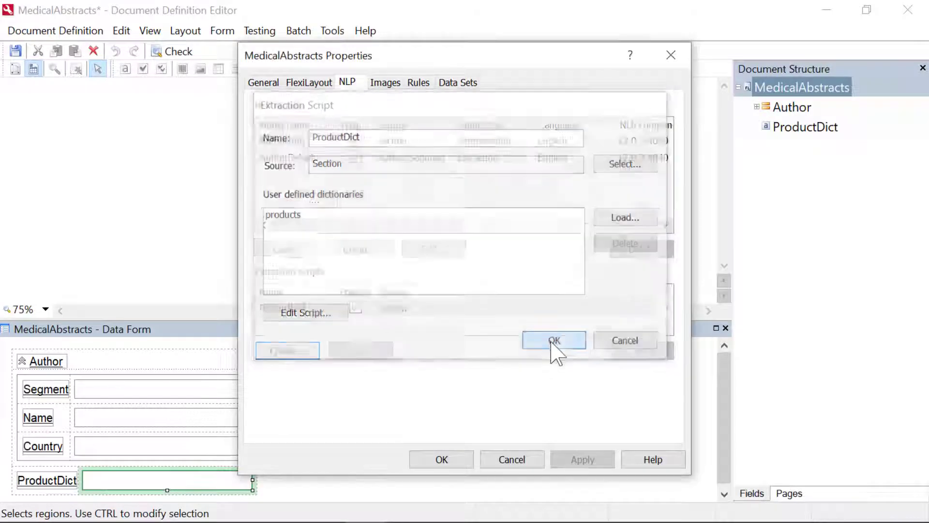
left_click(465, 460)
Save and close the MedicalAbstracts Document Definition, publish it, and close the list of definitions
left_click(903, 15)
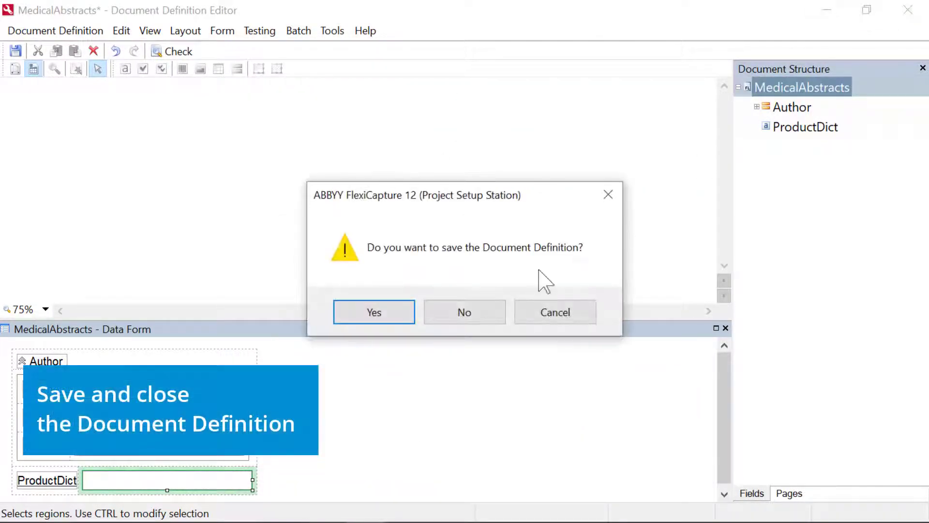
left_click(375, 314)
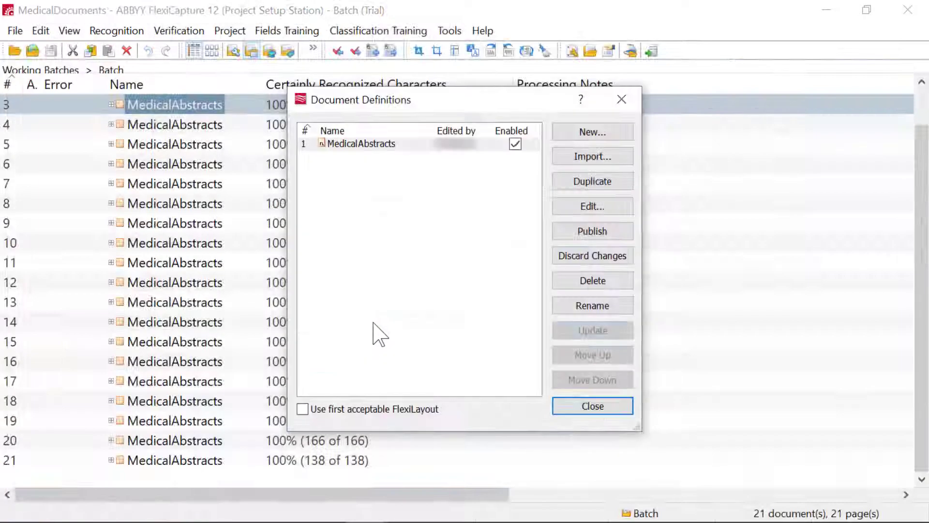
left_click(592, 231)
left_click(421, 312)
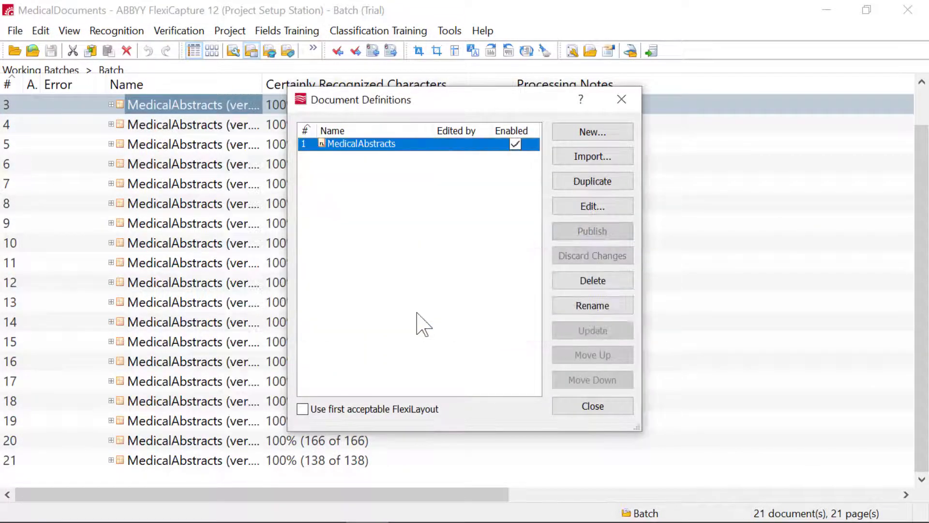
left_click(622, 99)
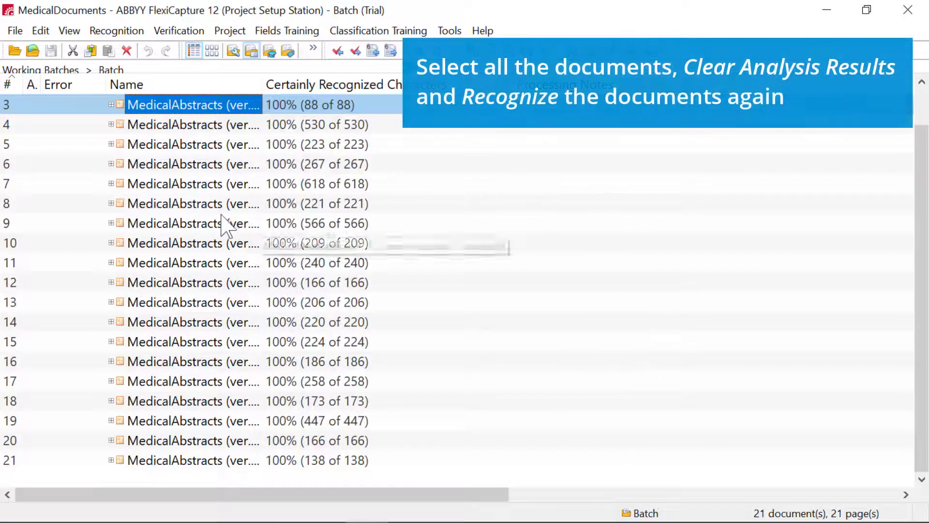
Clear the analysis results of all documents in the working batch and recognize them again
left_click(224, 223)
key("ctrl+a")
right_click(186, 245)
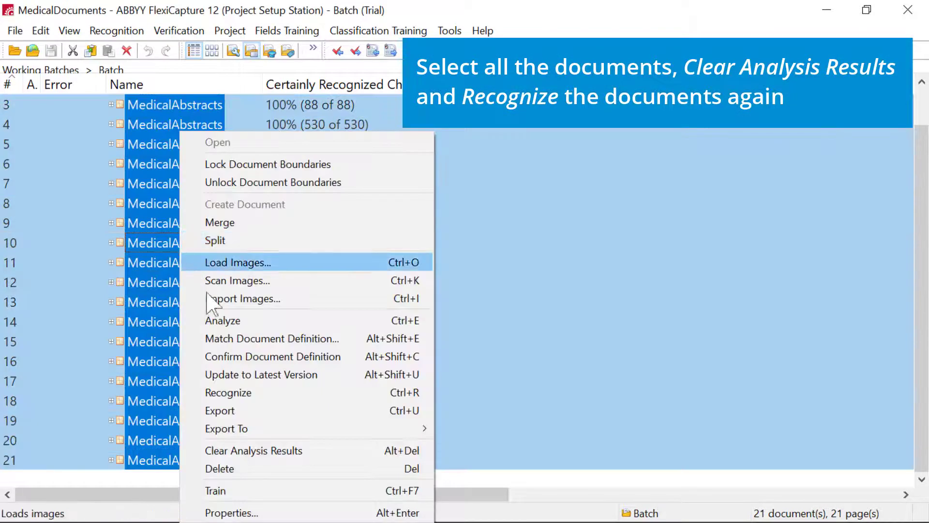
left_click(239, 454)
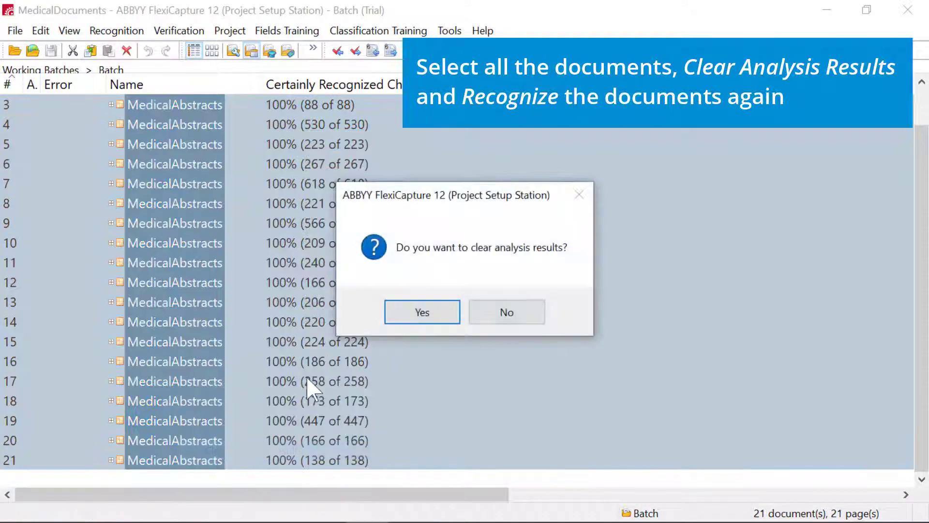
left_click(414, 320)
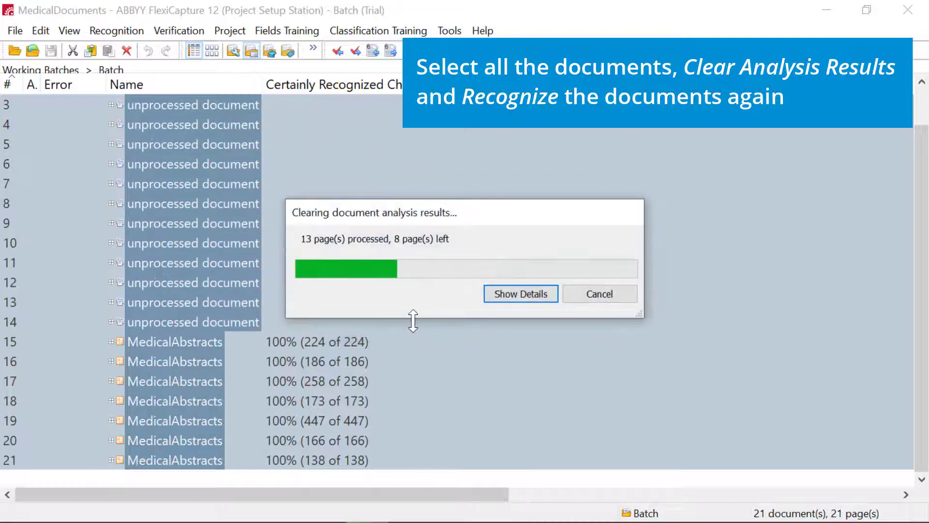
right_click(231, 264)
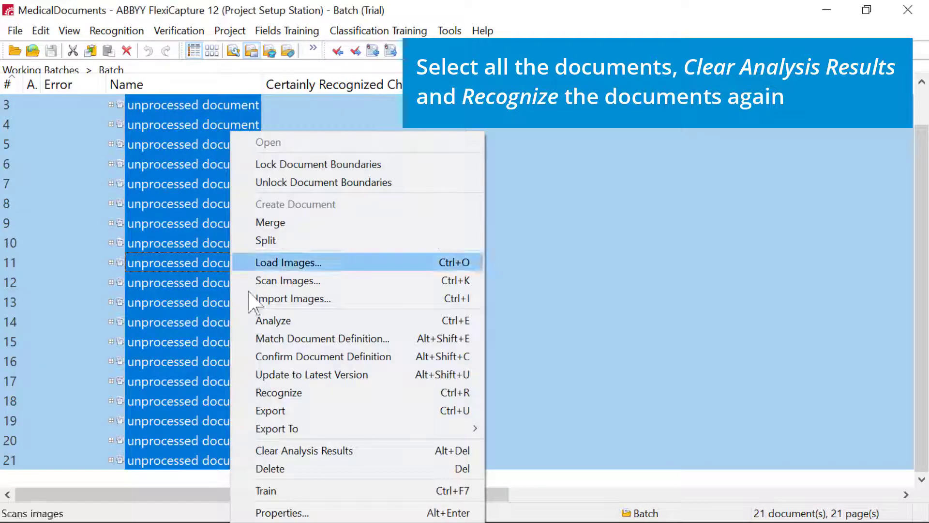
left_click(278, 393)
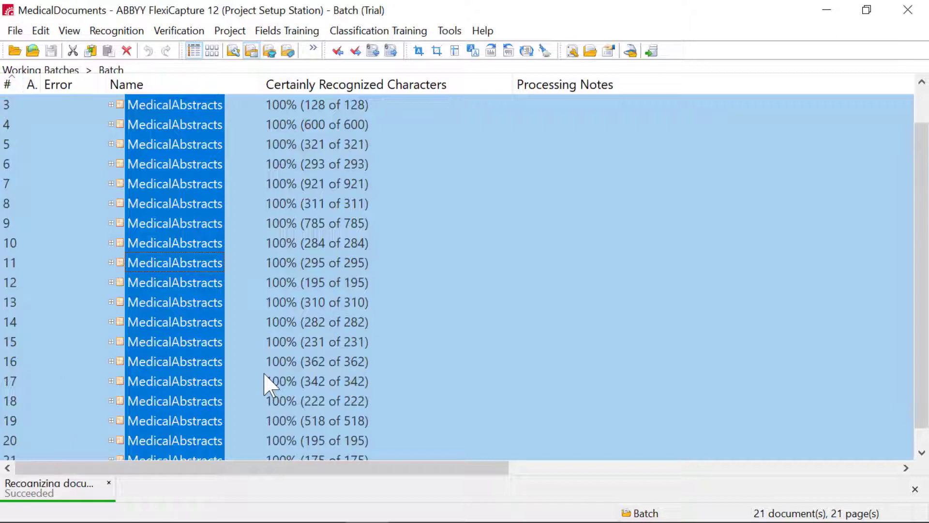
Check the extracted author details and ProductDict values in the first recognized document and close it
left_click(277, 124)
scroll(348, 186, "up", 1)
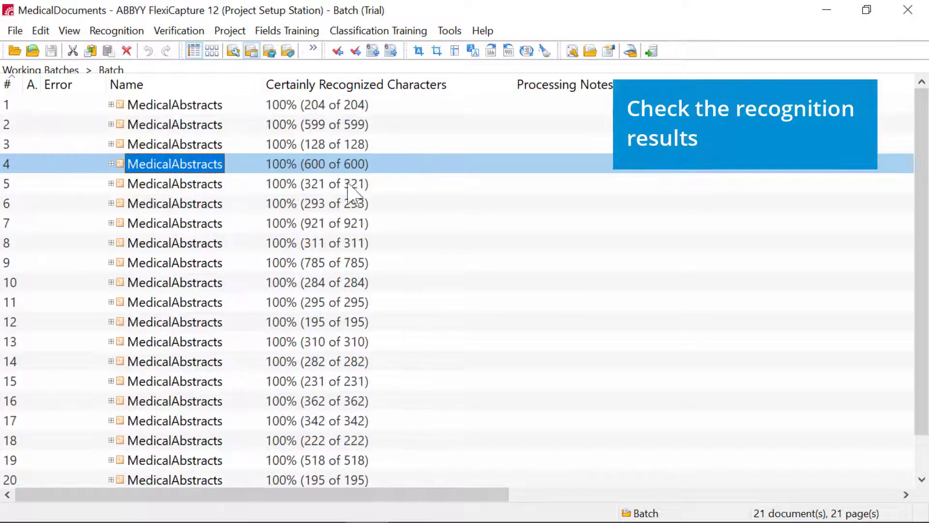
double_click(169, 109)
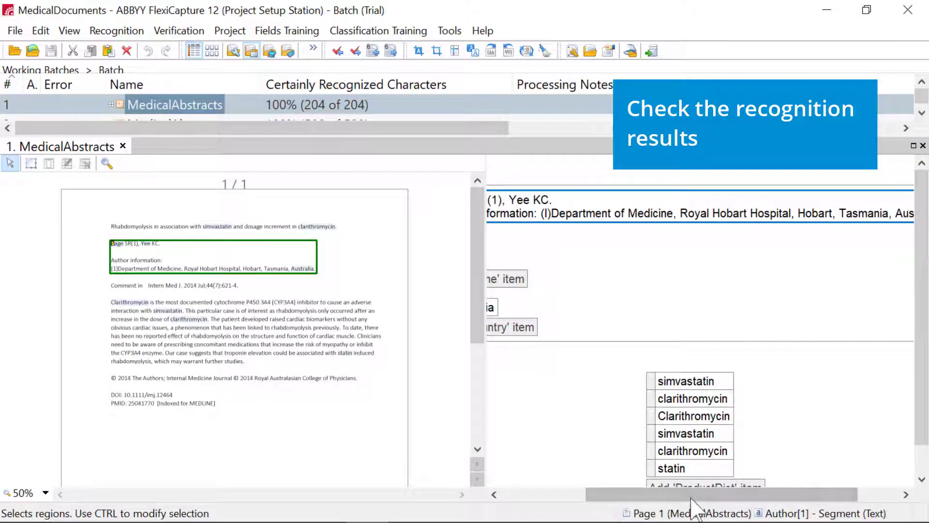
left_click_drag(692, 503, 612, 504)
scroll(726, 319, "down", 1)
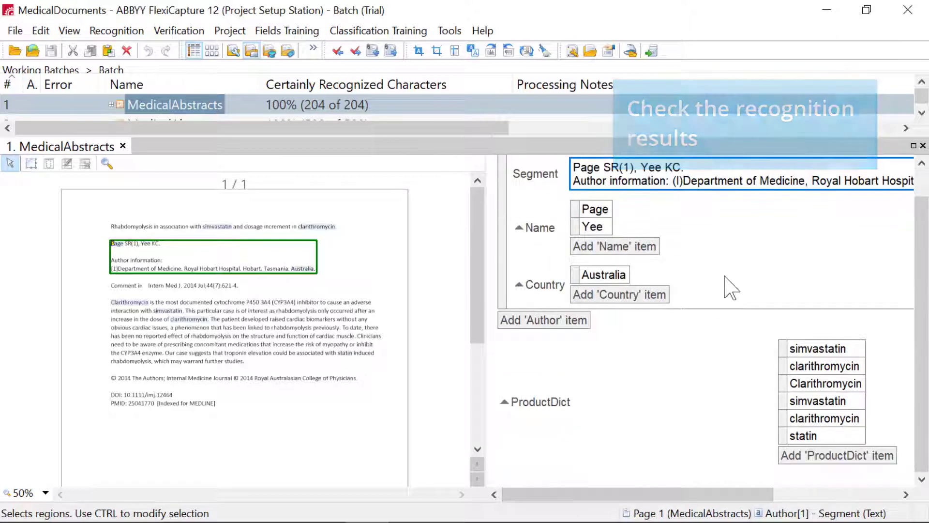
left_click(123, 146)
Examine the author details and ProductDict values in the second document, close it, and open the third document
double_click(179, 124)
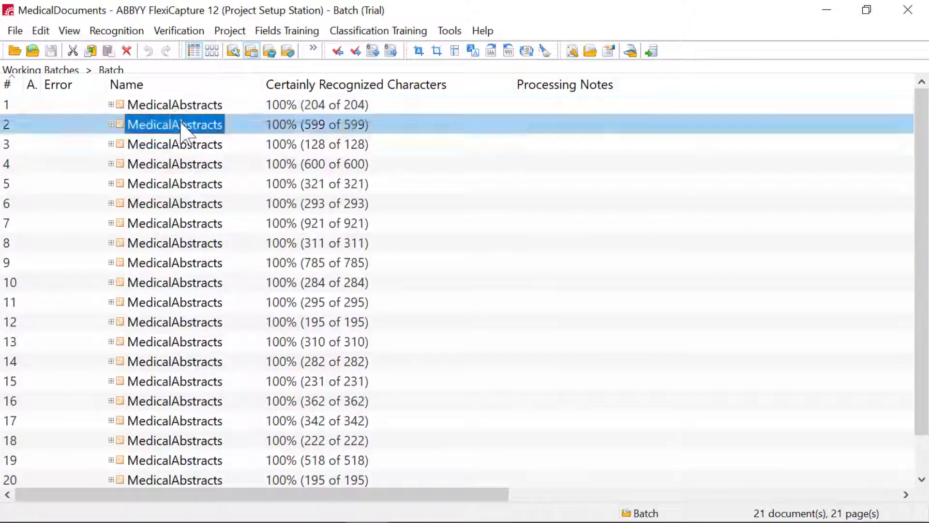
left_click_drag(745, 496, 621, 501)
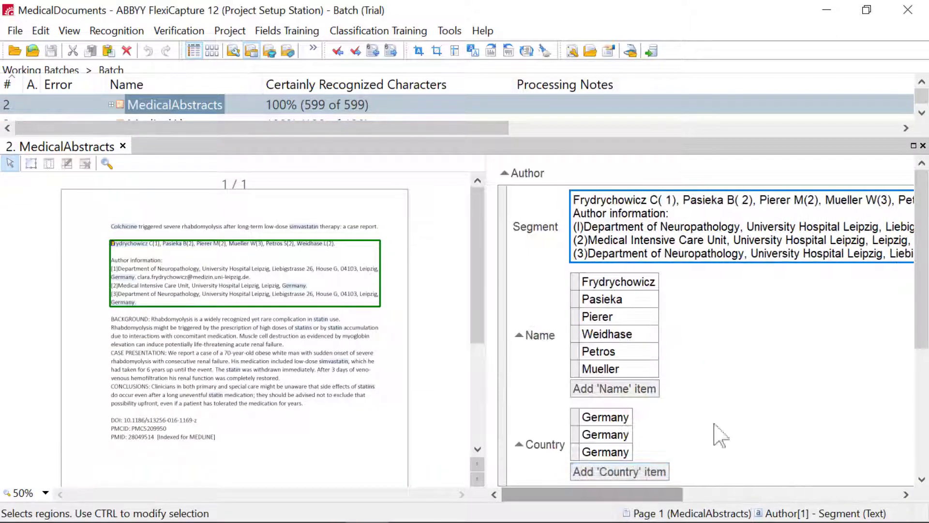
scroll(765, 350, "down", 2)
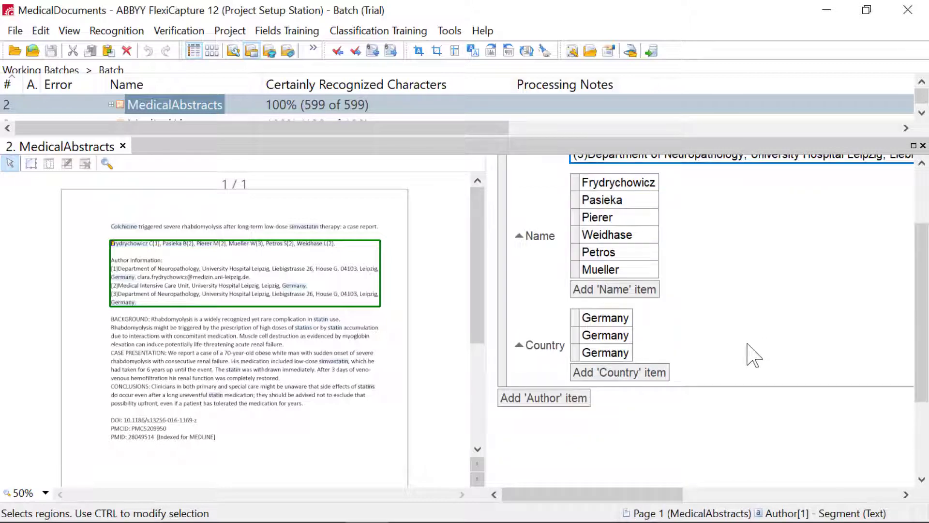
scroll(754, 354, "down", 3)
left_click_drag(612, 494, 752, 494)
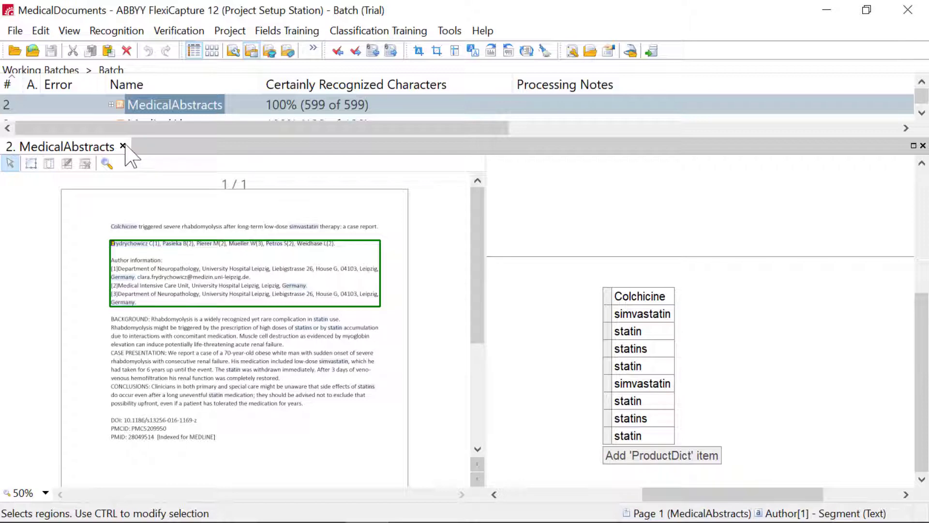
left_click(123, 145)
double_click(176, 124)
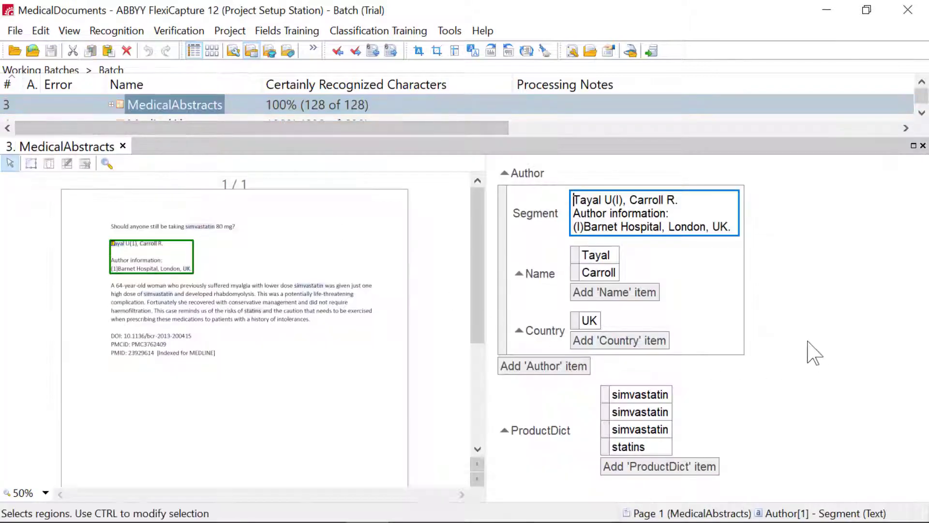